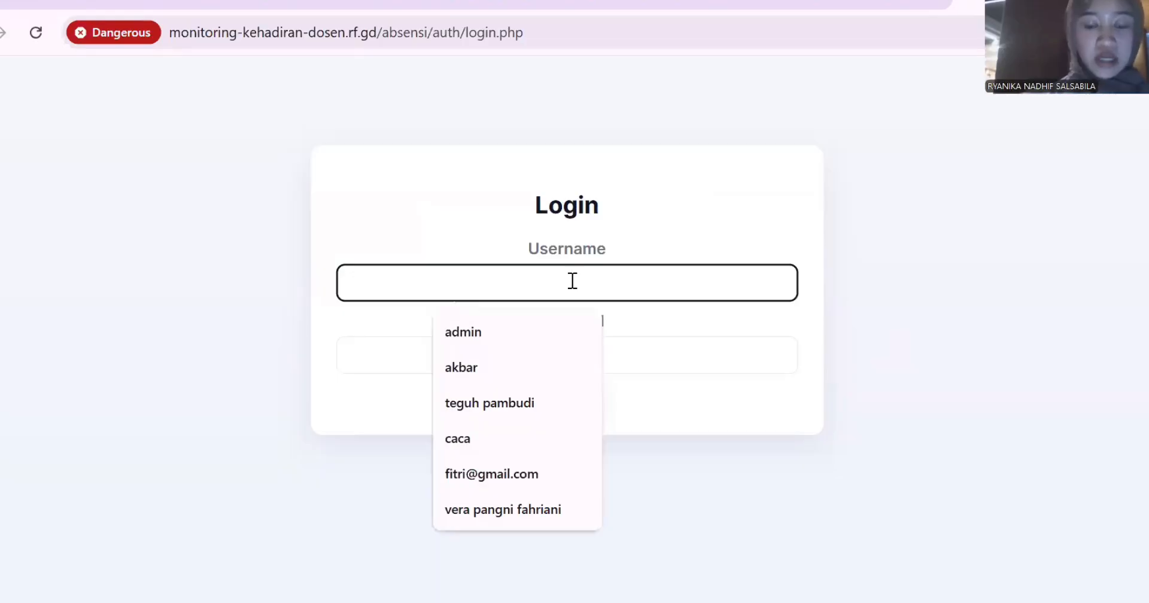
Log in to ABSENSI as admin with the saved username and the account password.
{"action": "key", "text": "Down"}
{"action": "key", "text": "Return"}
{"action": "left_click", "coordinate": [624, 363]}
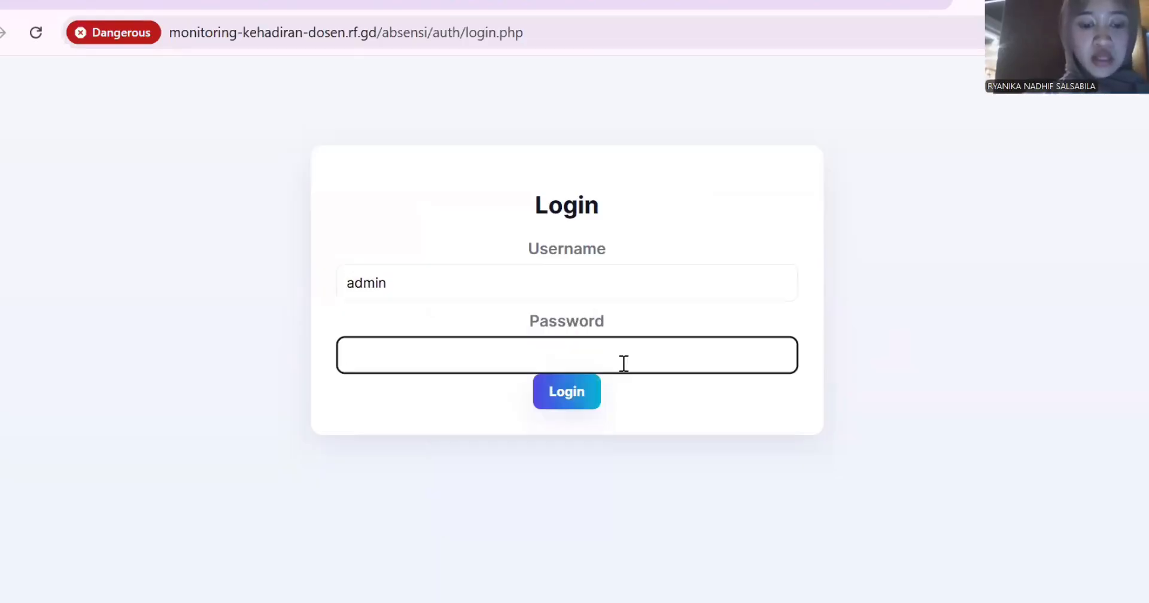
{"action": "type", "text": "•••••••"}
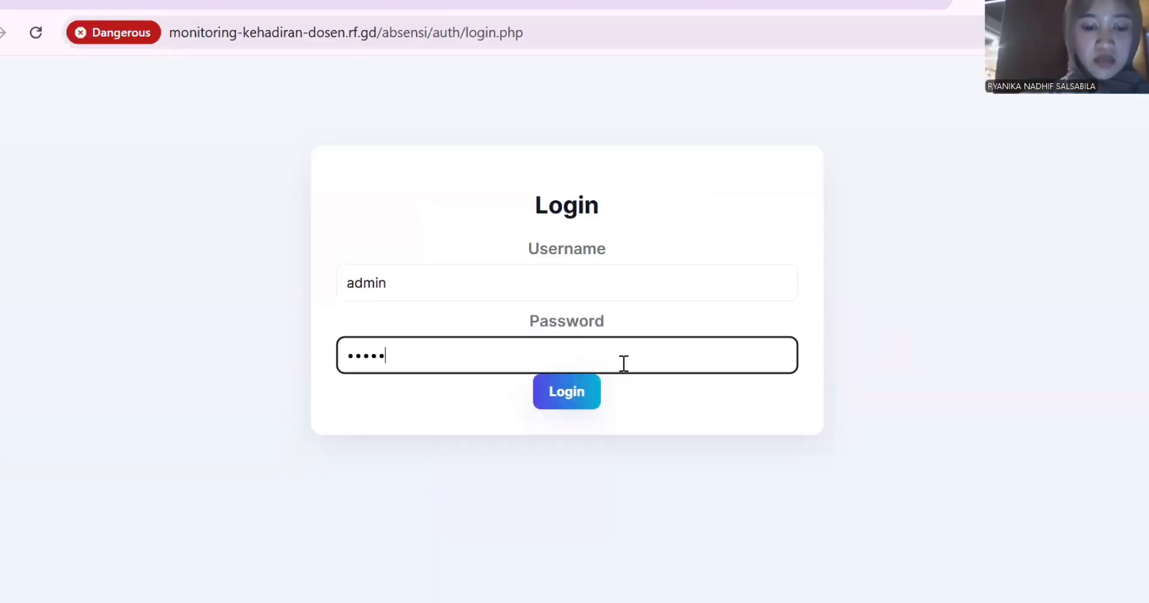
{"action": "type", "text": "•"}
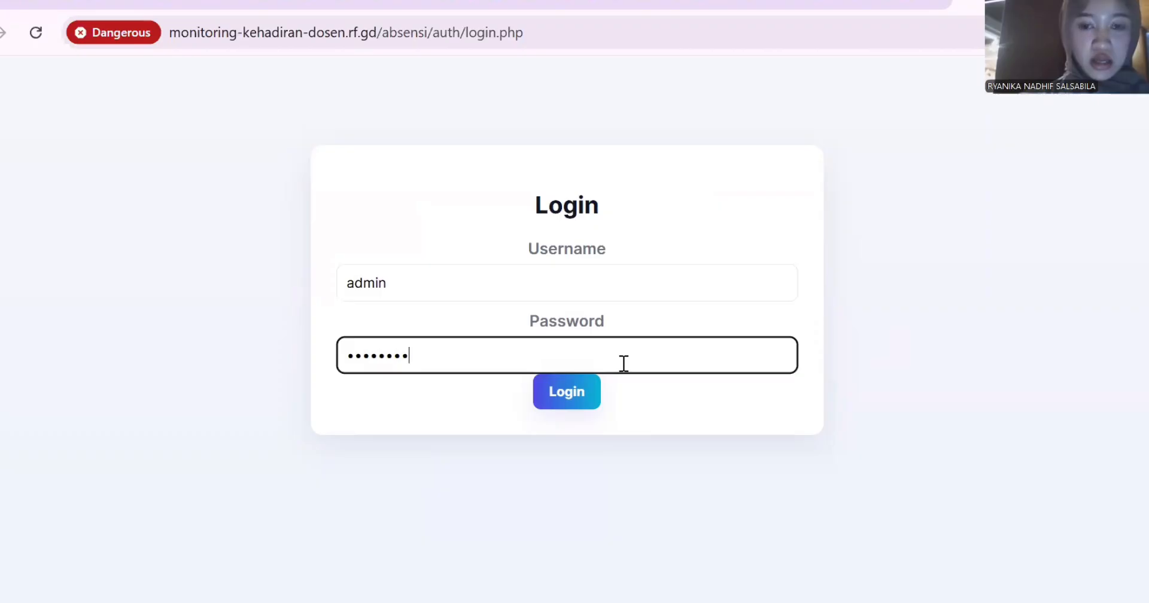
{"action": "left_click", "coordinate": [567, 392]}
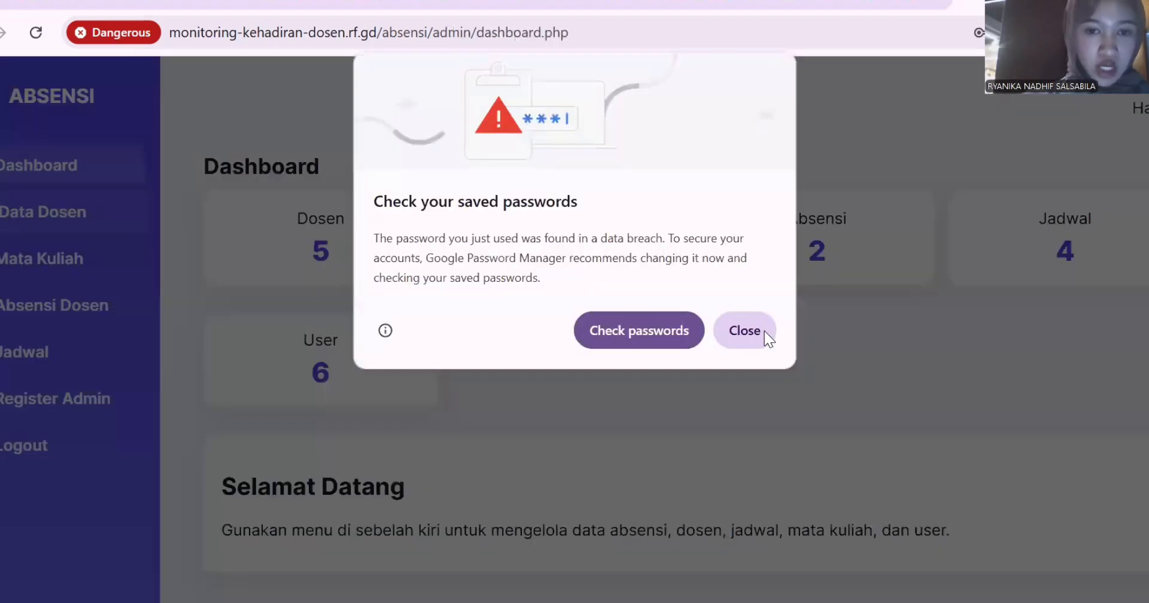
Close the browser's 'Check your saved passwords' warning over the dashboard.
{"action": "left_click", "coordinate": [745, 331]}
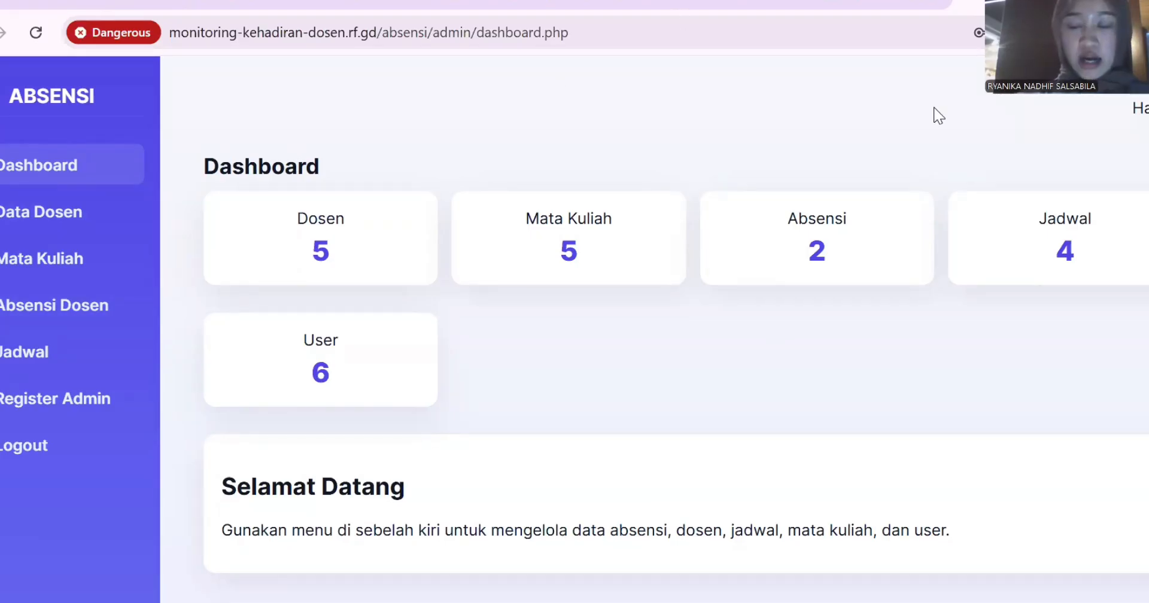
Edit the first lecturer in Data Dosen, removing the name's academic titles and trimming the NIP.
{"action": "left_click", "coordinate": [42, 214]}
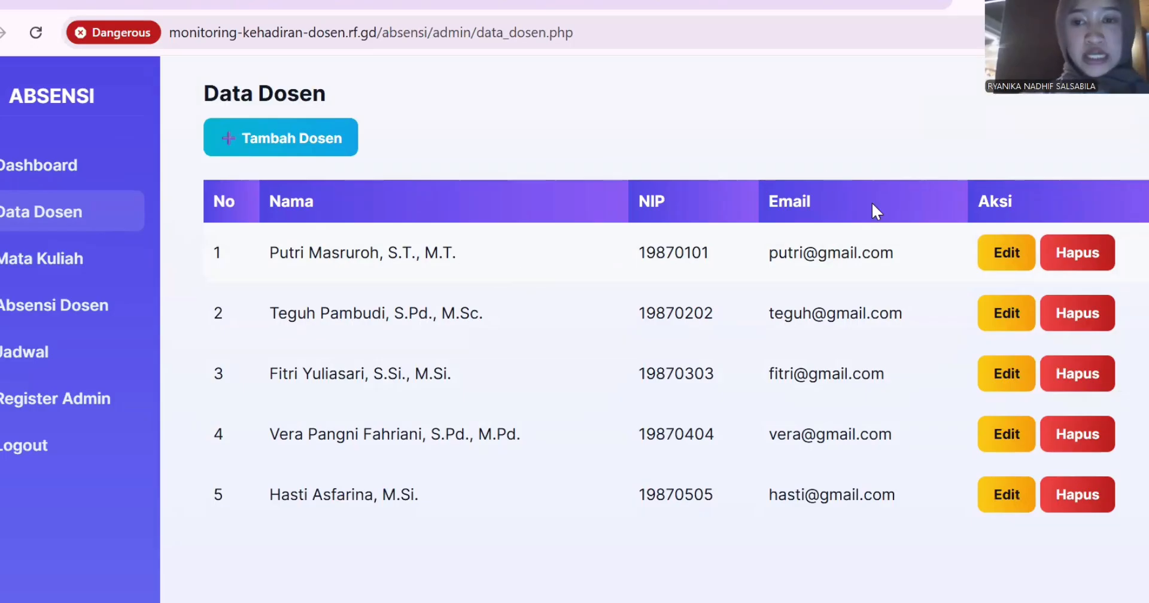
{"action": "left_click", "coordinate": [1007, 264]}
{"action": "left_click", "coordinate": [606, 317]}
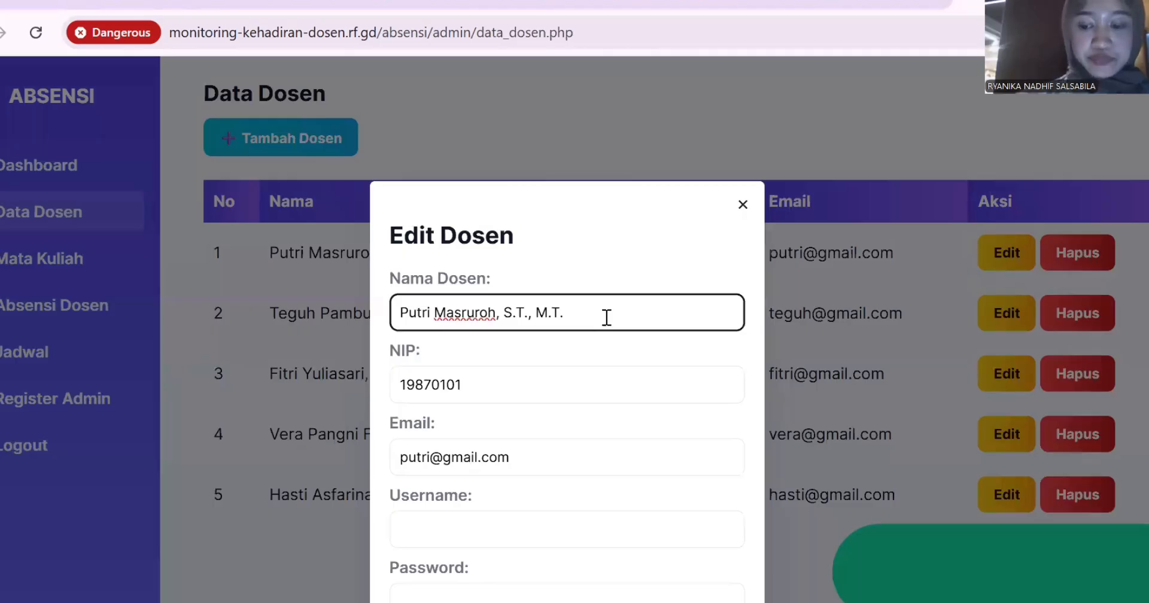
{"action": "key", "text": "BackSpace"}
{"action": "key", "text": "BackSpace"}
{"action": "key", "text": "BackSpace"}
{"action": "key", "text": "BackSpace"}
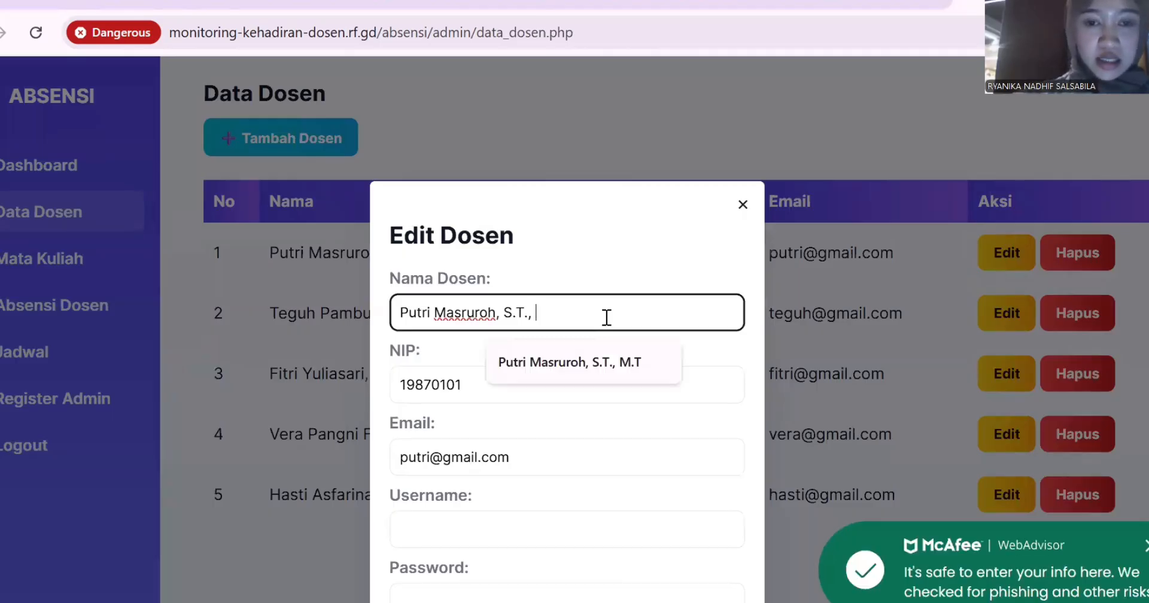
{"action": "key", "text": "BackSpace"}
{"action": "key", "text": "BackSpace"}
{"action": "key", "text": "BackSpace"}
{"action": "key", "text": "BackSpace"}
{"action": "key", "text": "BackSpace"}
{"action": "key", "text": "BackSpace"}
{"action": "key", "text": "BackSpace"}
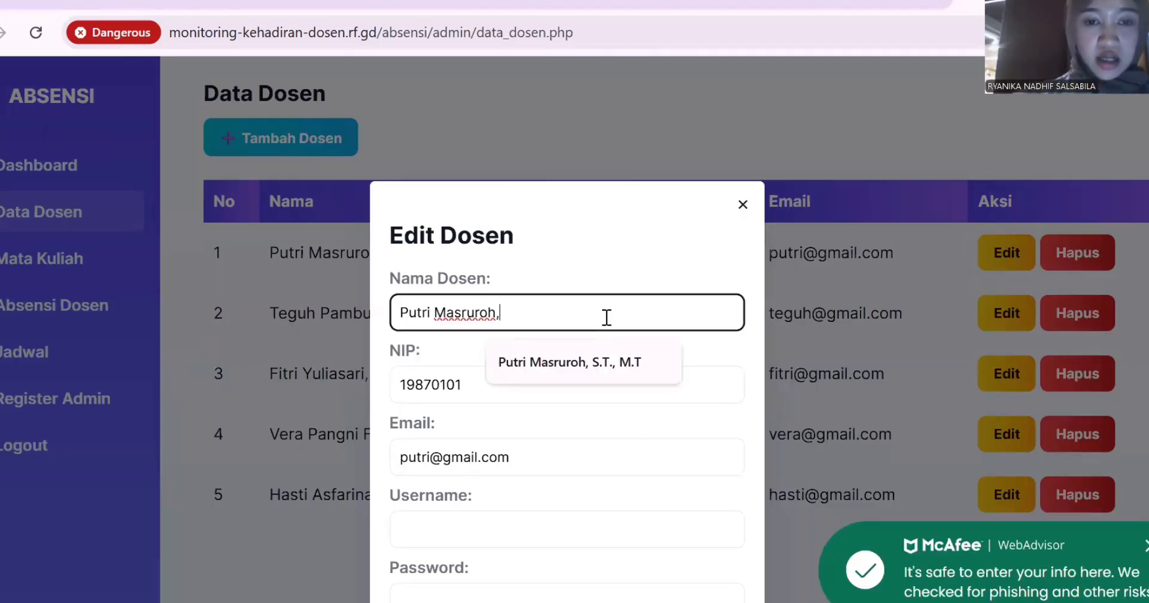
{"action": "key", "text": "BackSpace"}
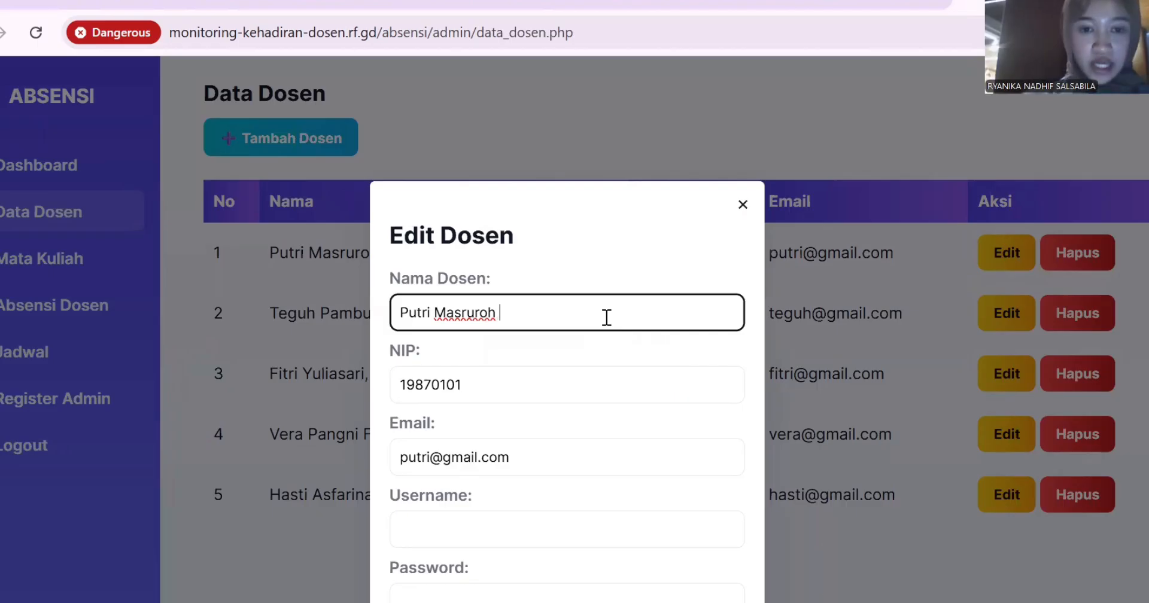
{"action": "left_click", "coordinate": [479, 388]}
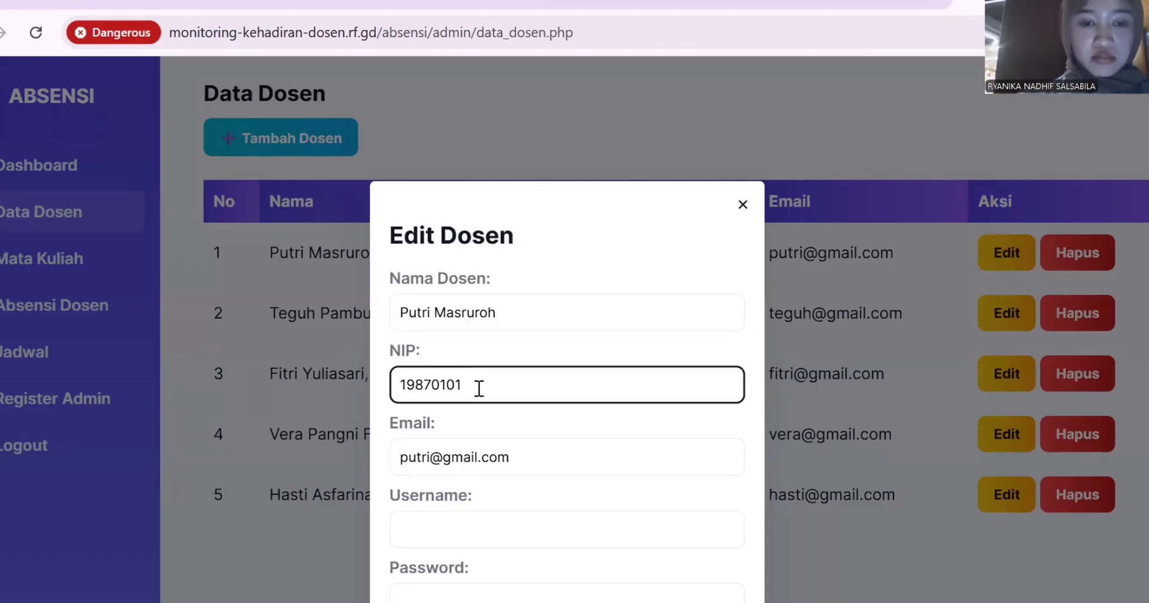
{"action": "key", "text": "BackSpace"}
{"action": "key", "text": "BackSpace"}
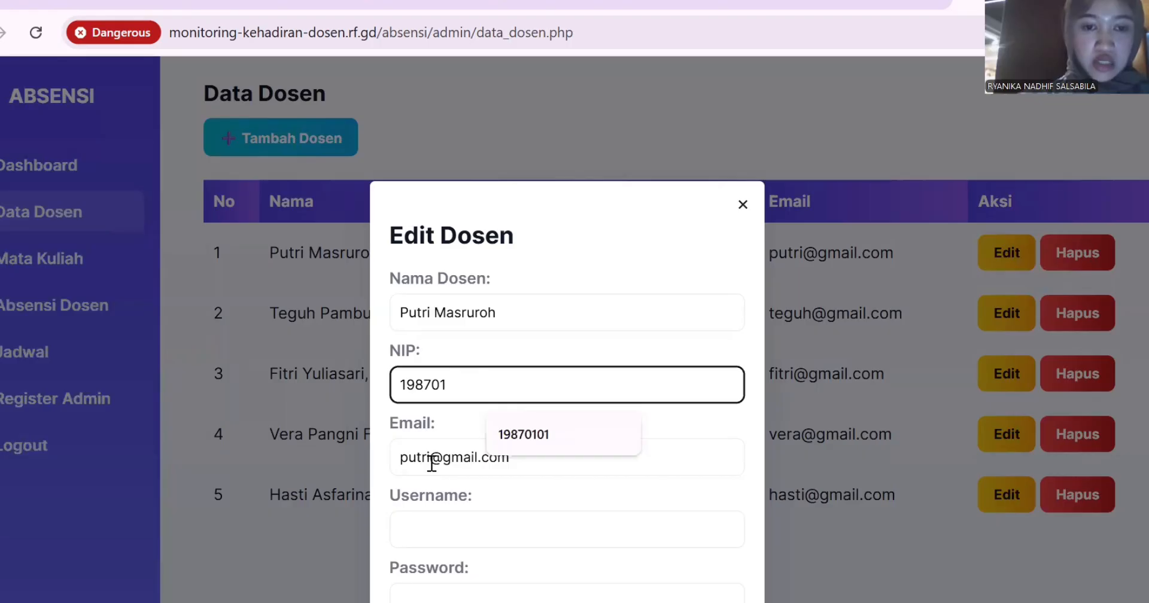
Give the first lecturer a new e-mail, a login username and a password, then save.
{"action": "left_click", "coordinate": [431, 464]}
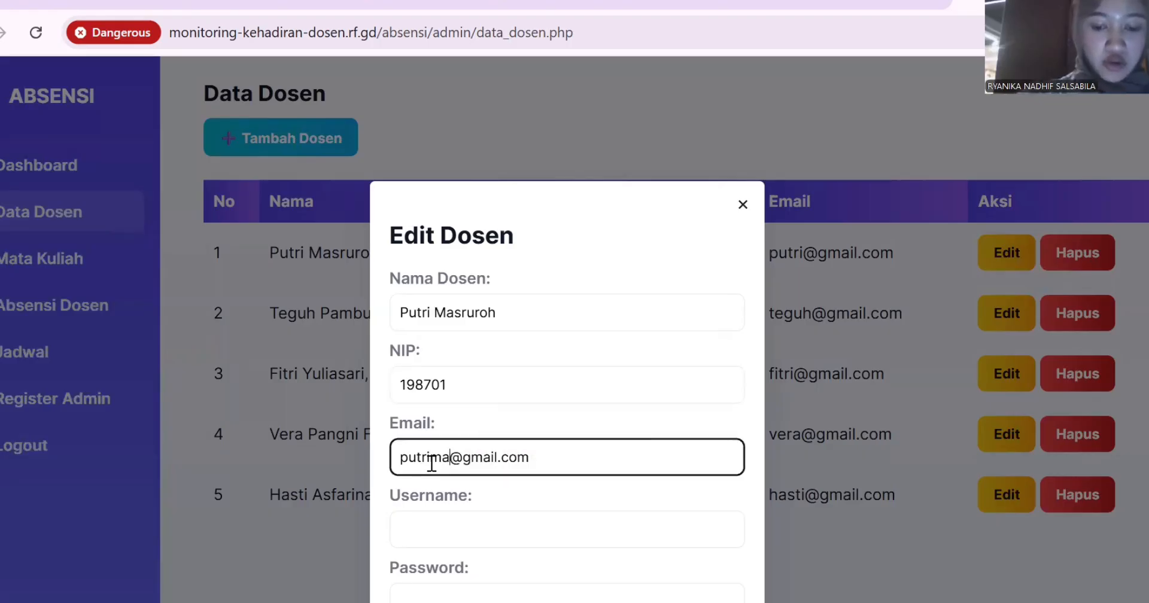
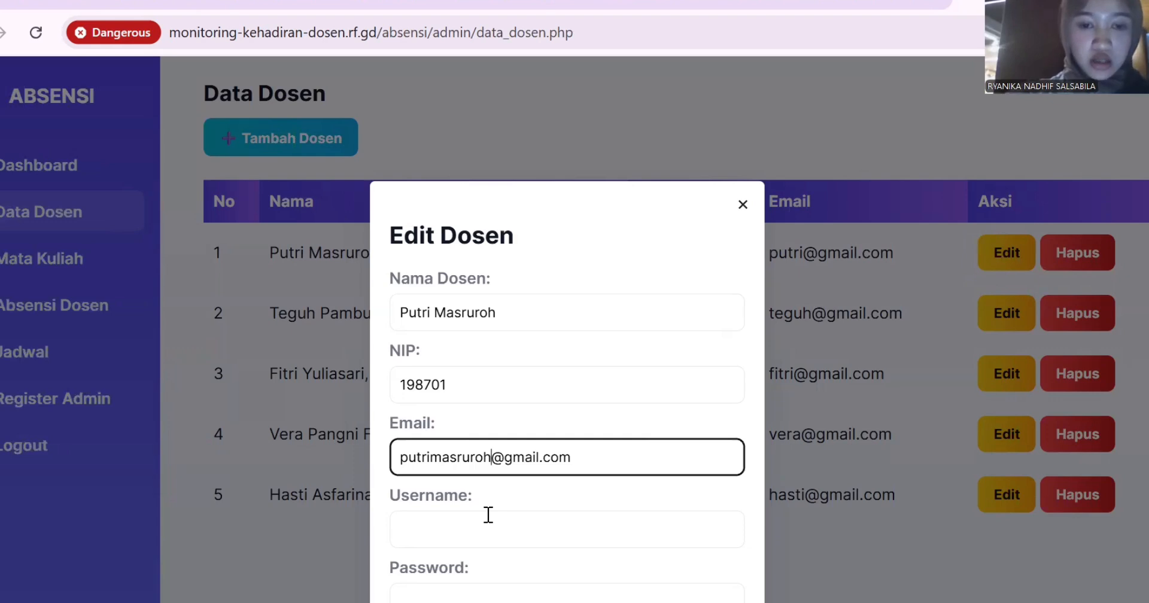
{"action": "left_click", "coordinate": [457, 535]}
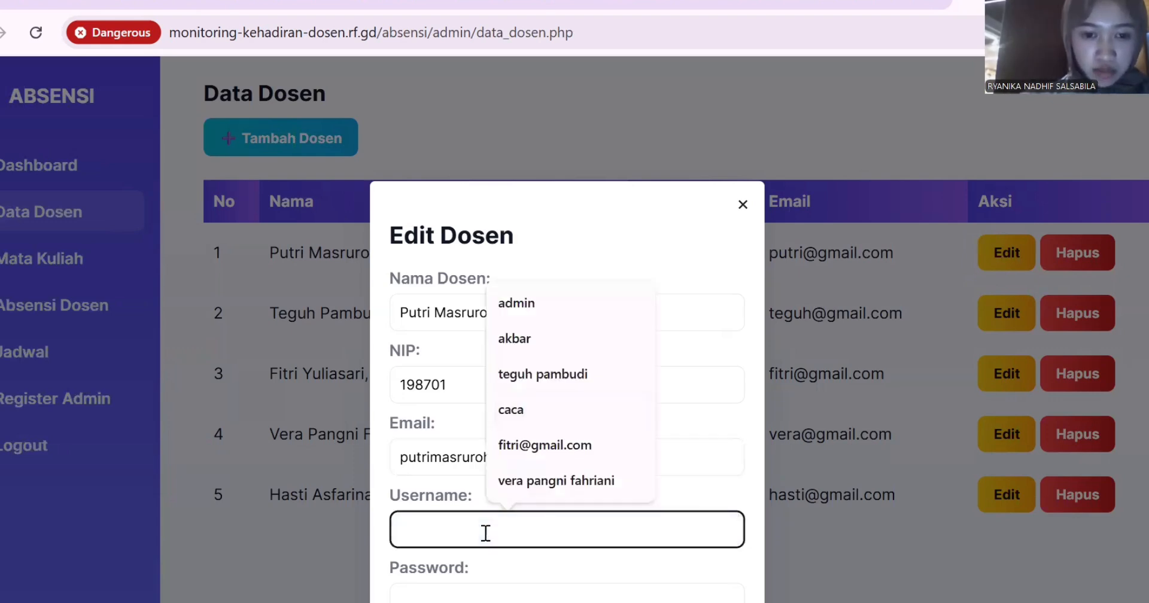
{"action": "type", "text": "put"}
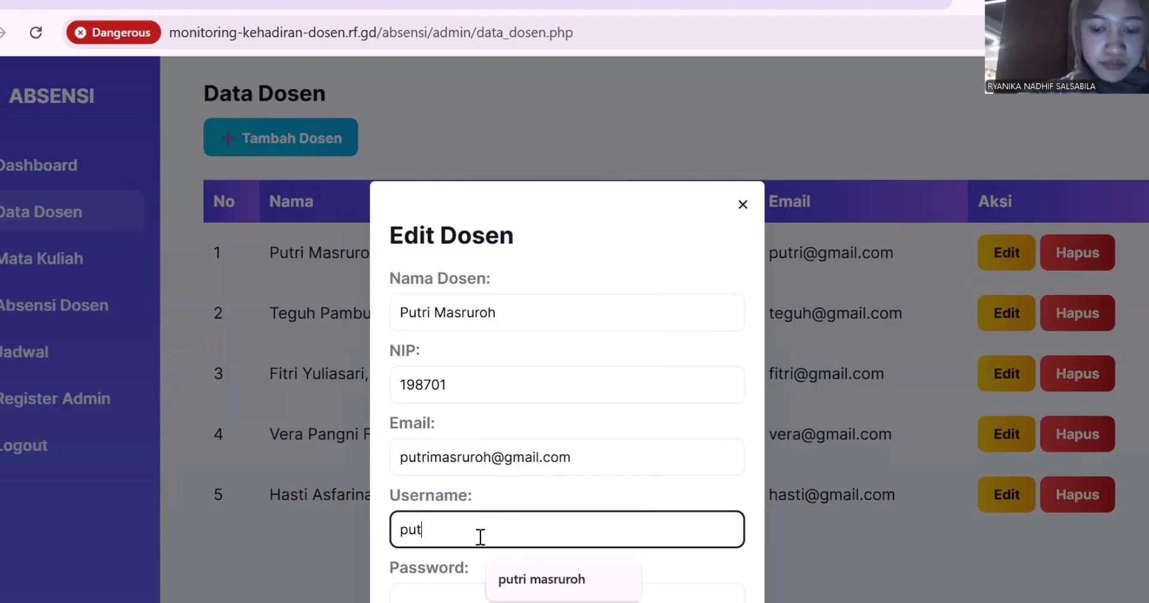
{"action": "type", "text": "ri"}
{"action": "left_click", "coordinate": [544, 581]}
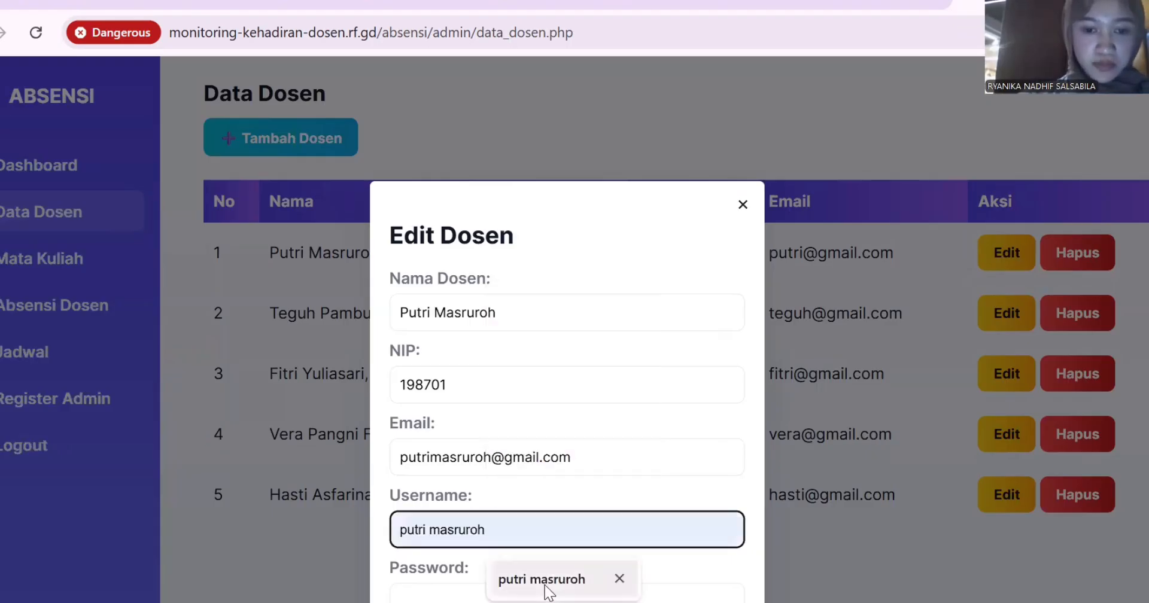
{"action": "left_click", "coordinate": [480, 599]}
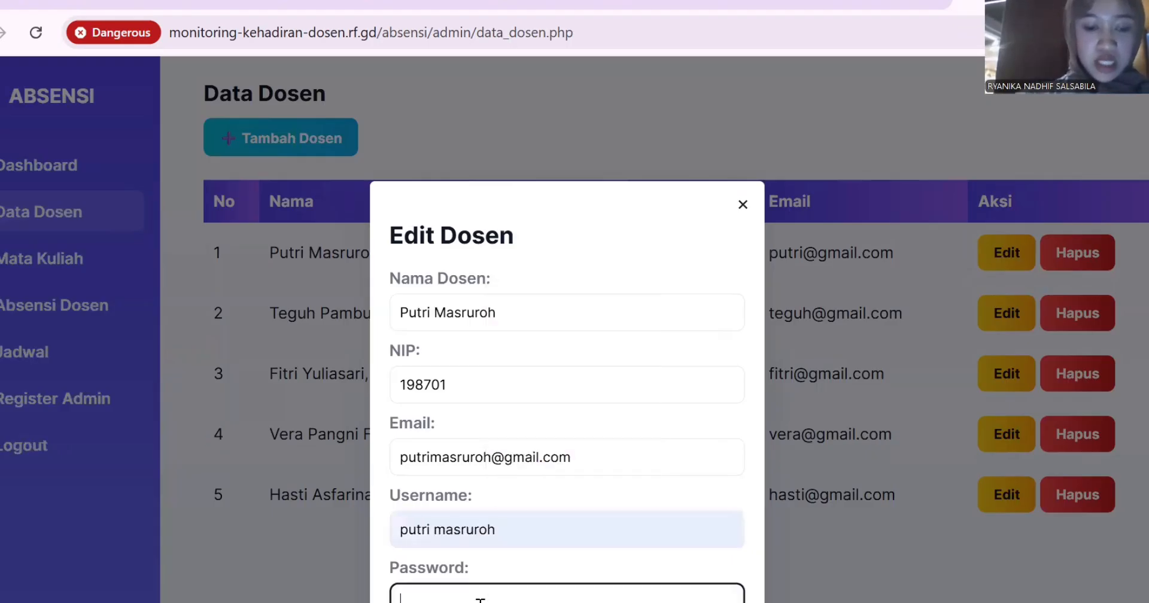
{"action": "type", "text": "1234"}
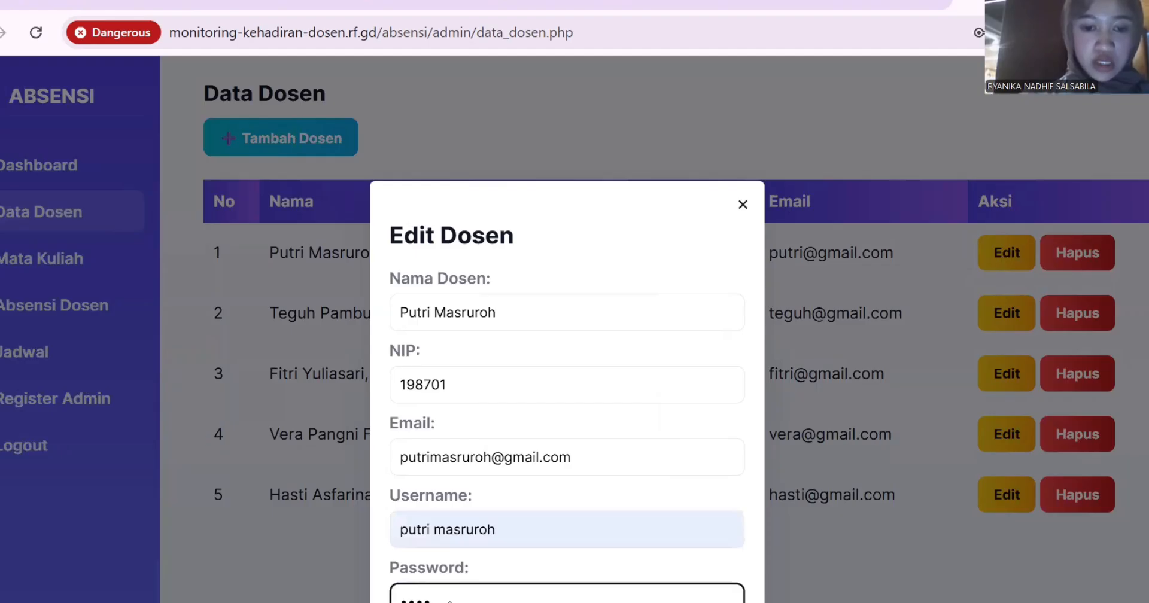
{"action": "key", "text": "Return"}
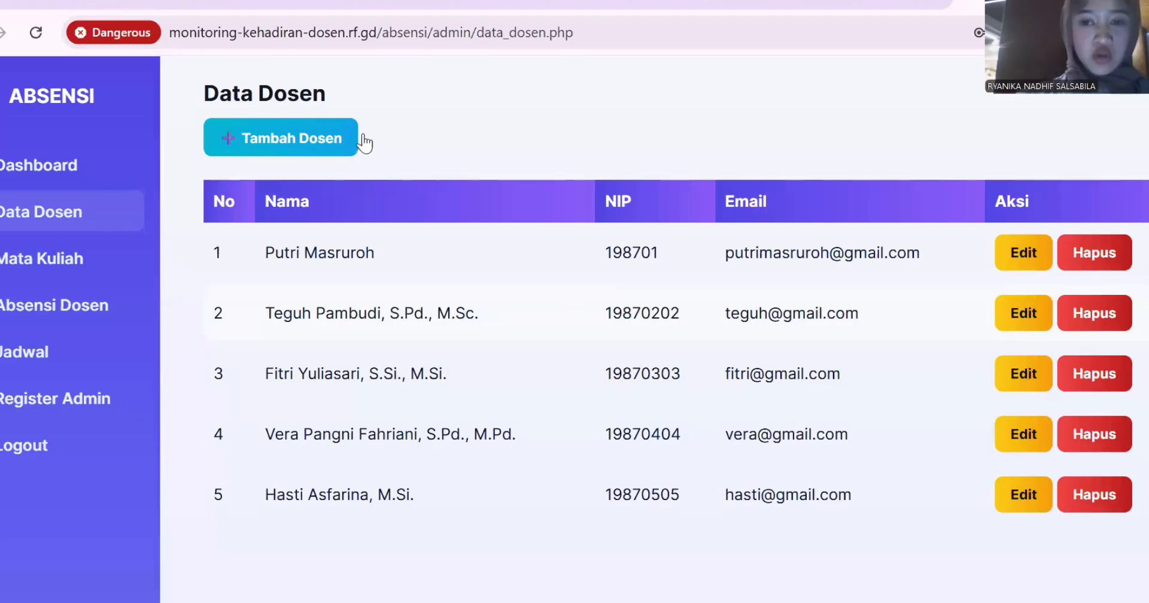
Start a new lecturer in Tambah Dosen with the lecturer's full name and NIP.
{"action": "left_click", "coordinate": [327, 133]}
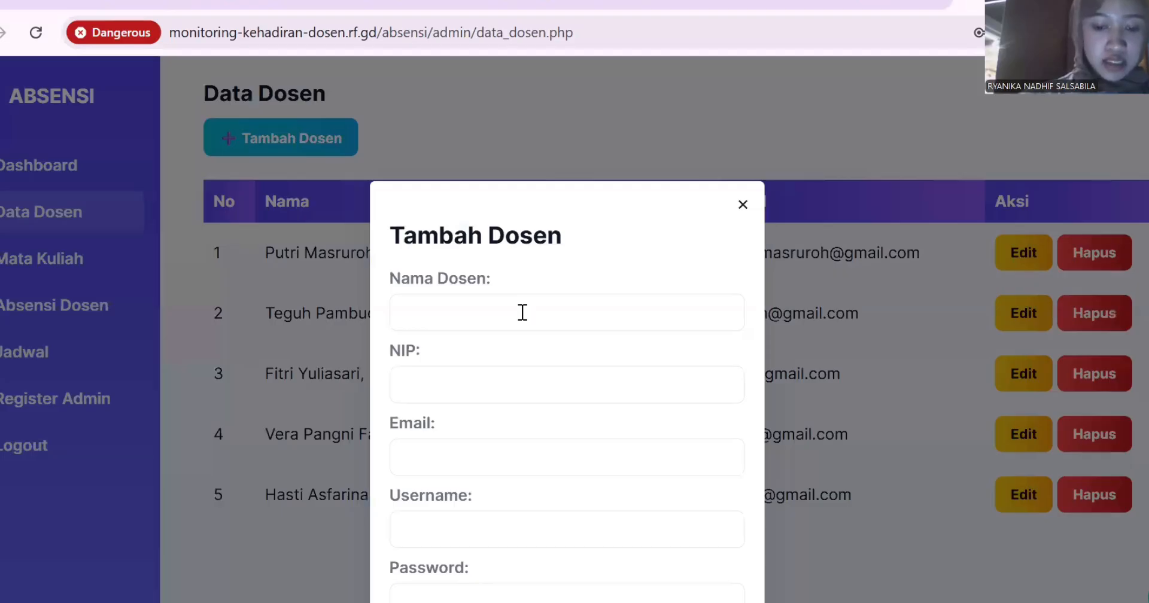
{"action": "left_click", "coordinate": [522, 312]}
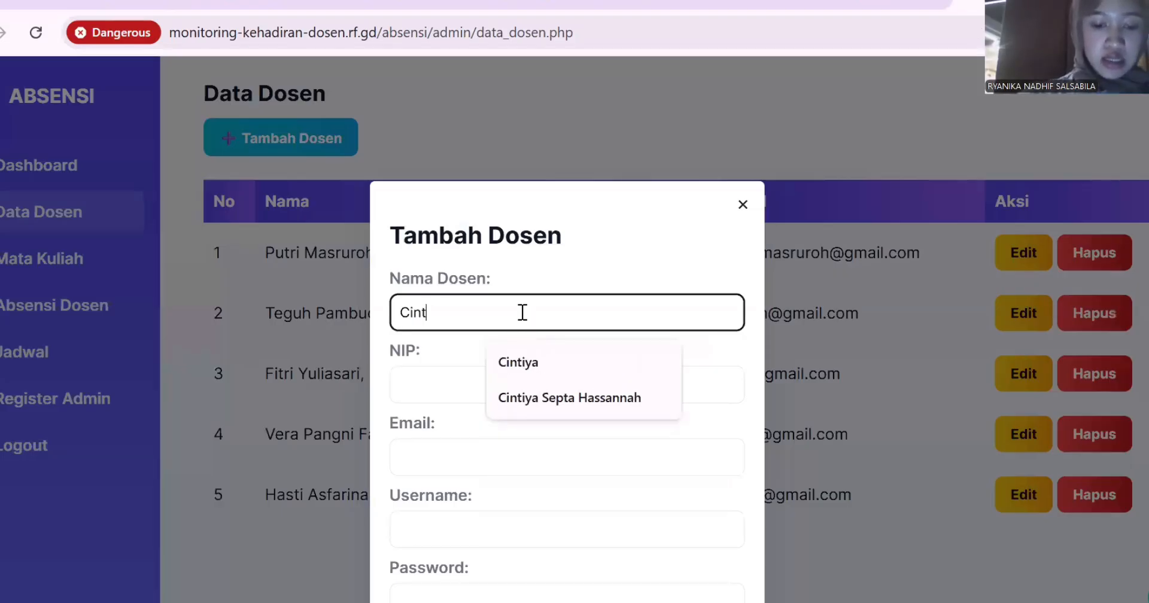
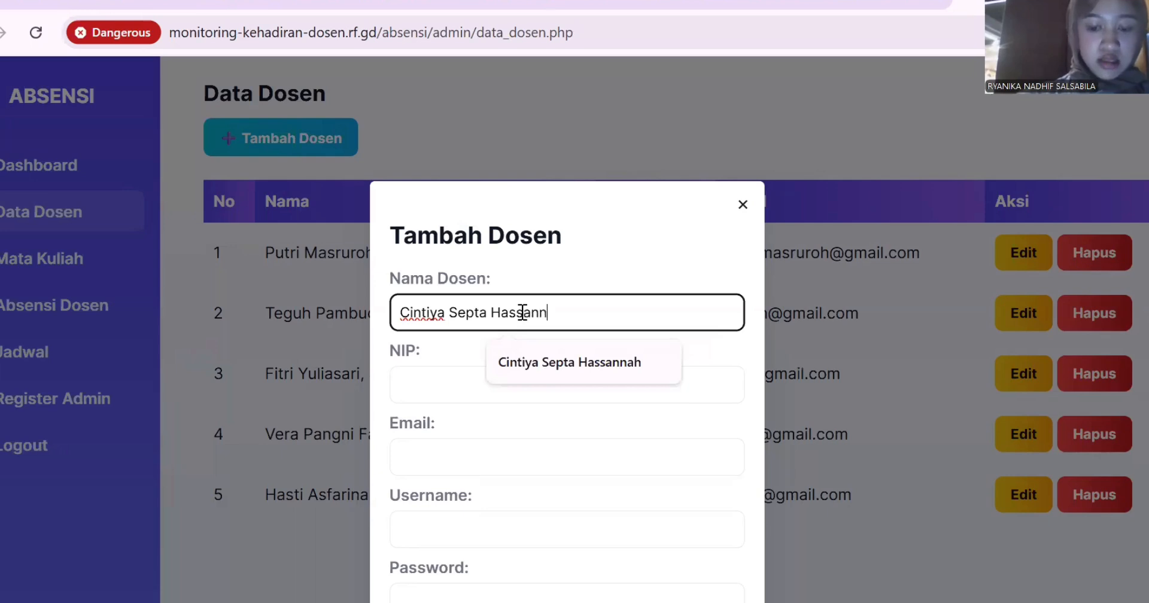
{"action": "left_click", "coordinate": [559, 359]}
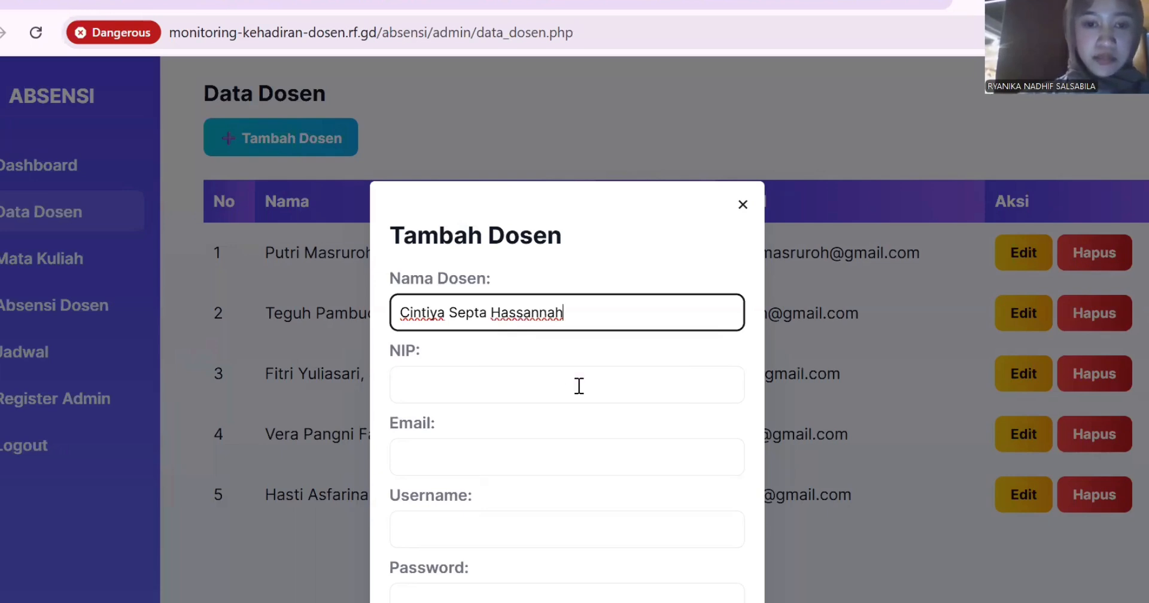
{"action": "left_click", "coordinate": [579, 386]}
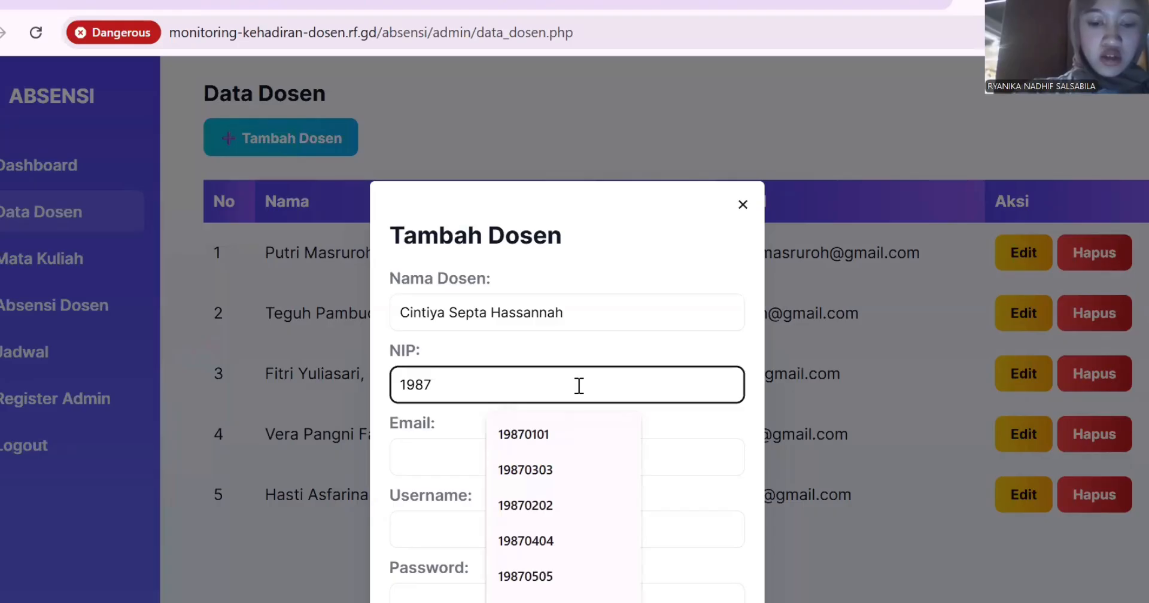
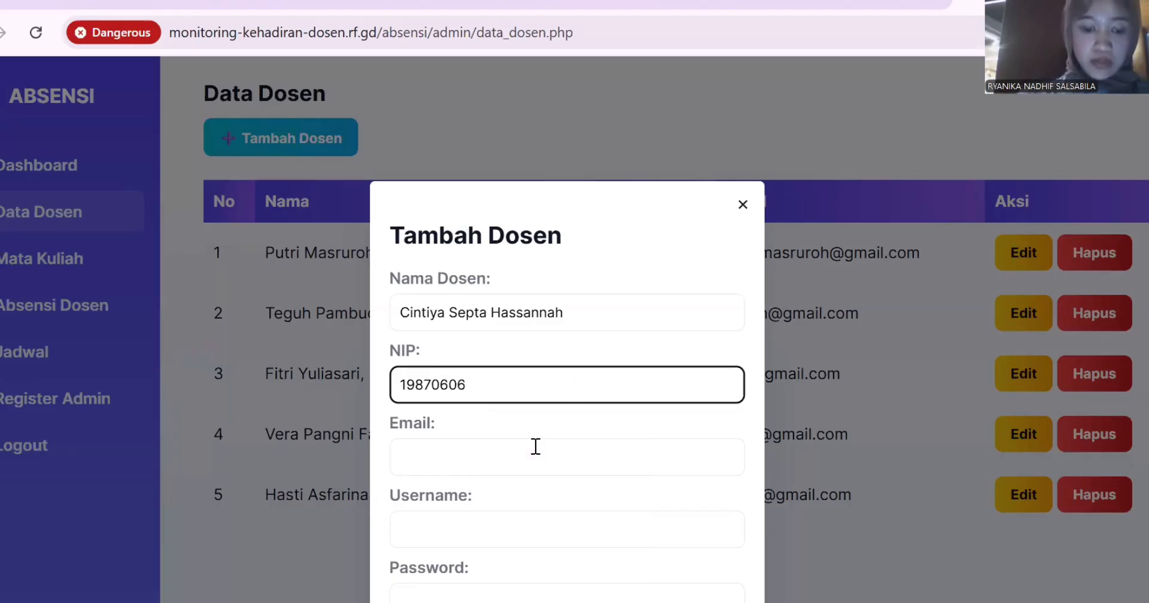
Enter the new lecturer's e-mail, username and password, and submit the form.
{"action": "left_click", "coordinate": [536, 446]}
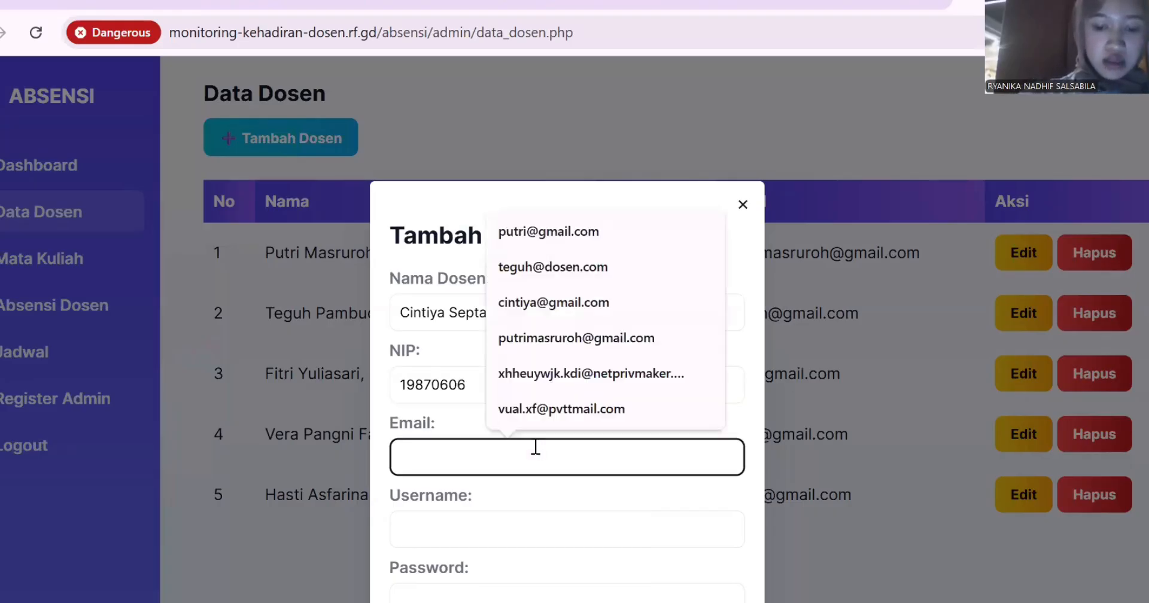
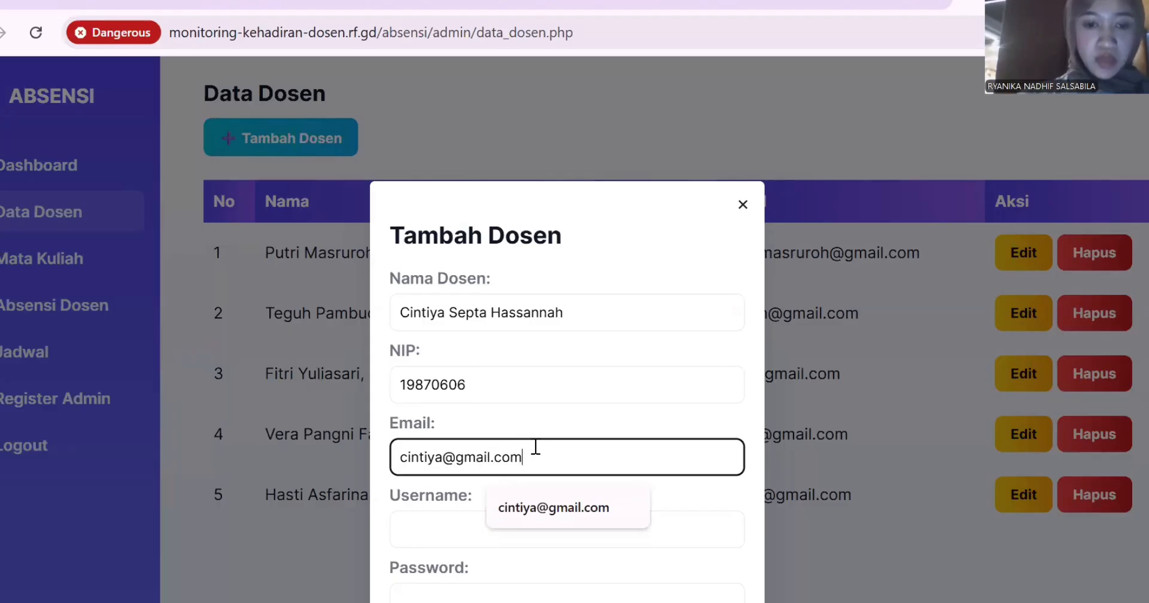
{"action": "left_click", "coordinate": [509, 523]}
{"action": "left_click", "coordinate": [509, 524]}
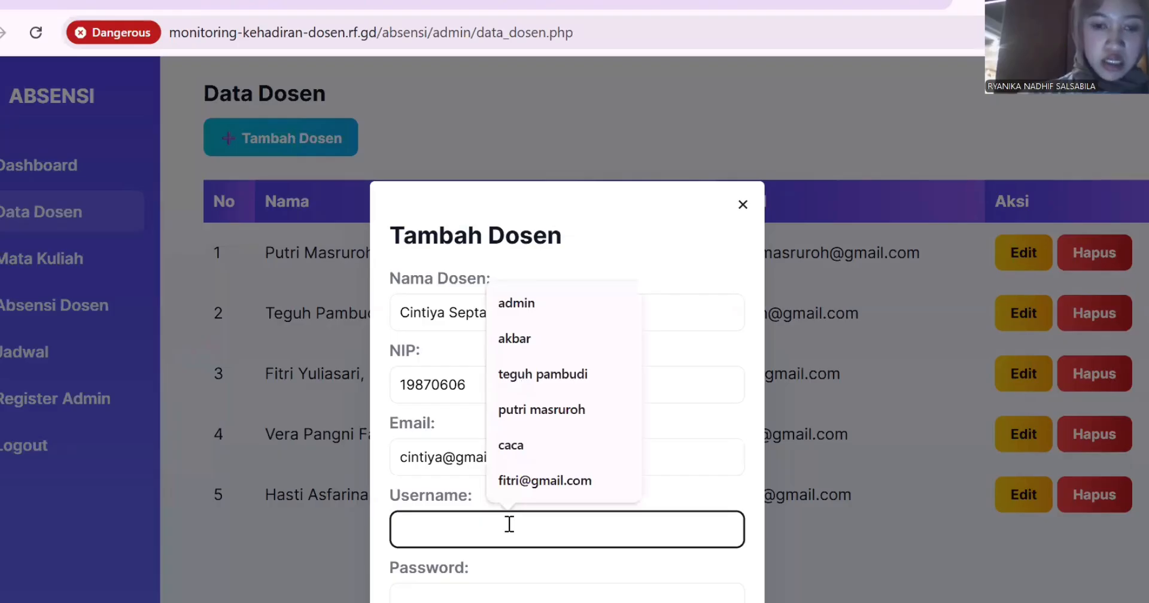
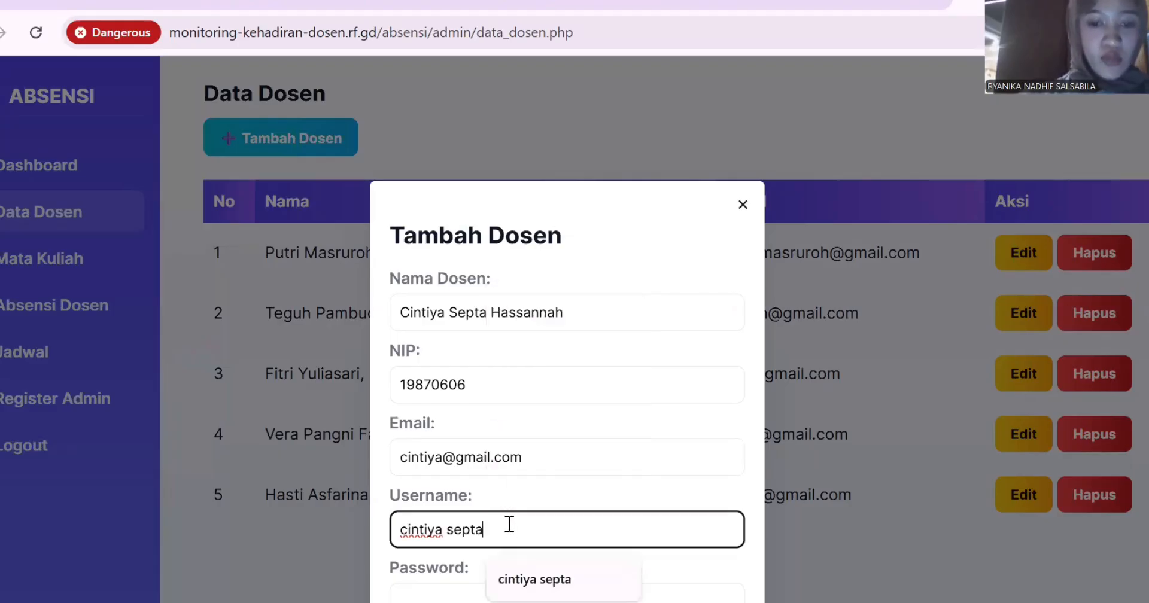
{"action": "left_click", "coordinate": [478, 590]}
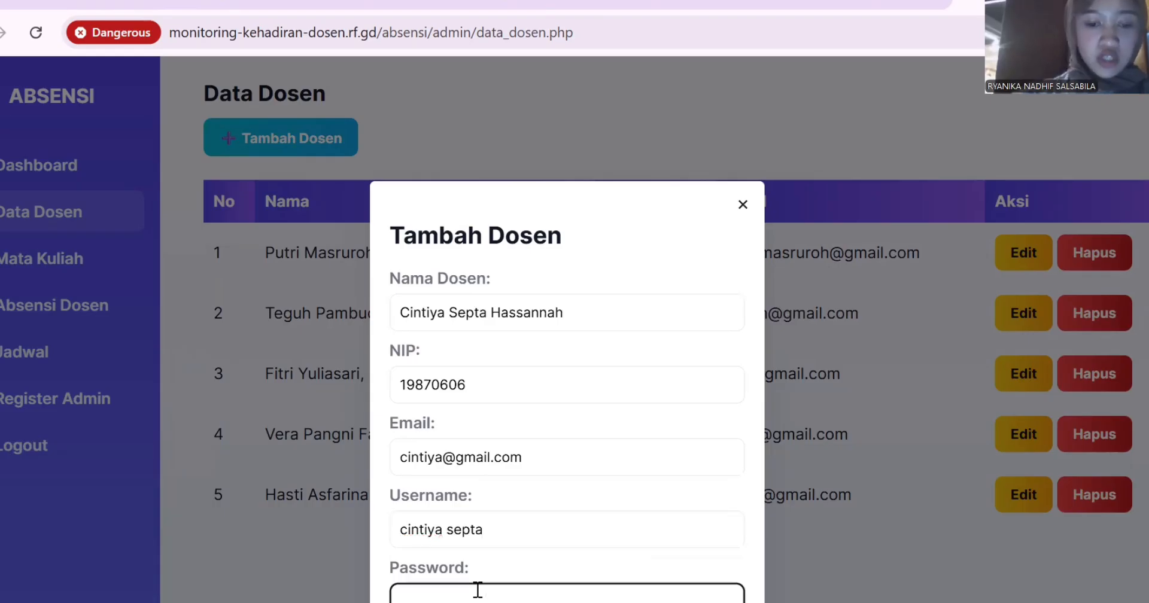
{"action": "type", "text": "••••"}
{"action": "key", "text": "Return"}
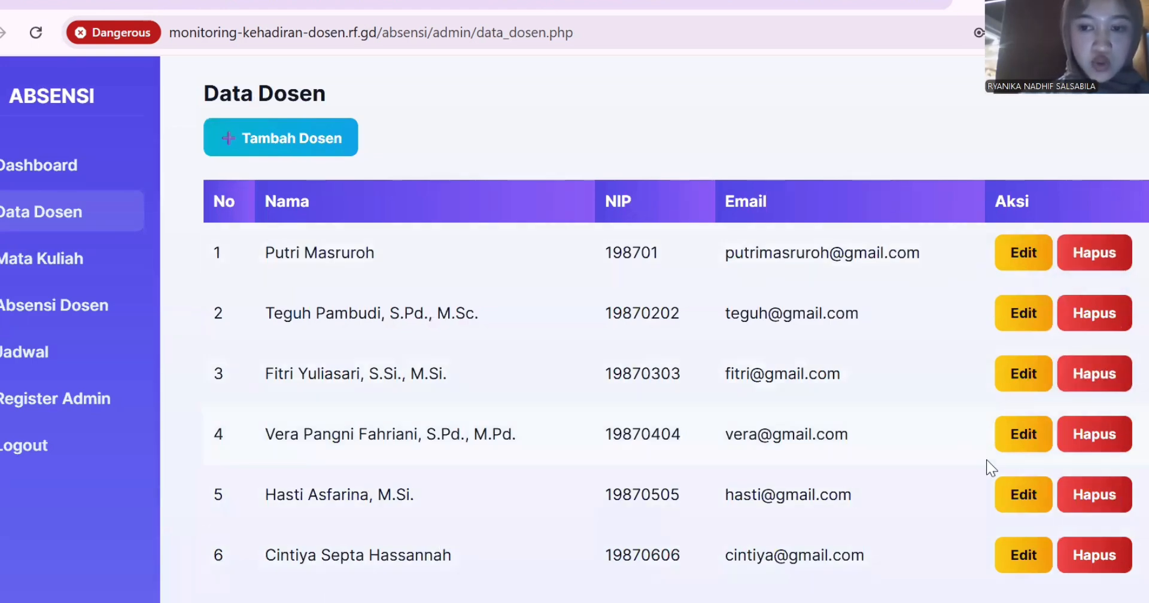
Delete the row-5 lecturer after confirming, then go to the Mata Kuliah course list.
{"action": "left_click", "coordinate": [1100, 498]}
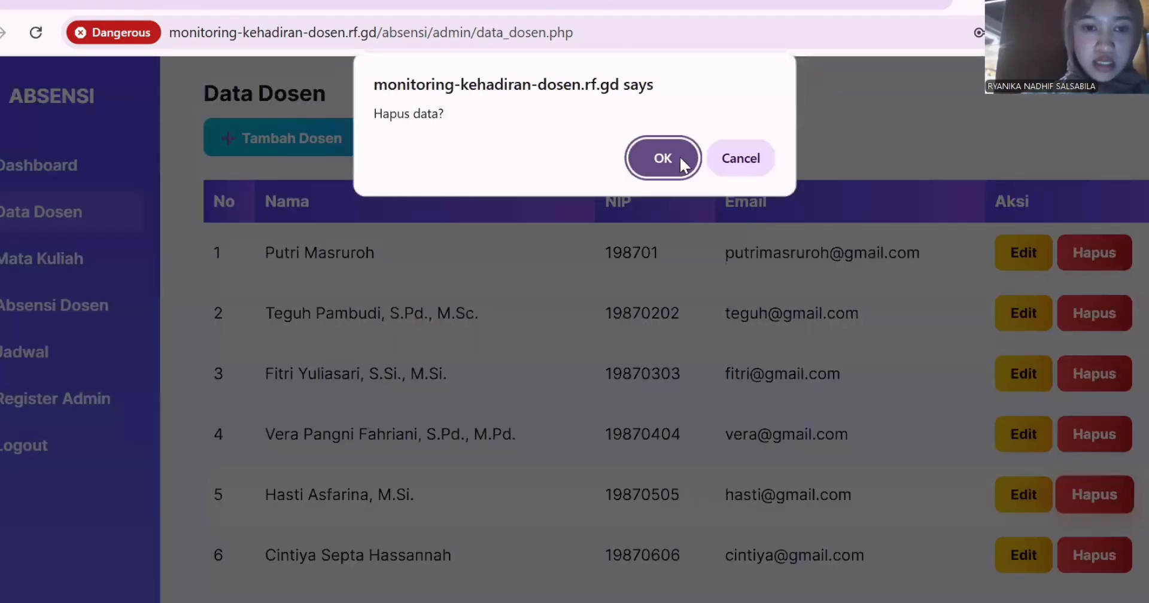
{"action": "left_click", "coordinate": [680, 157]}
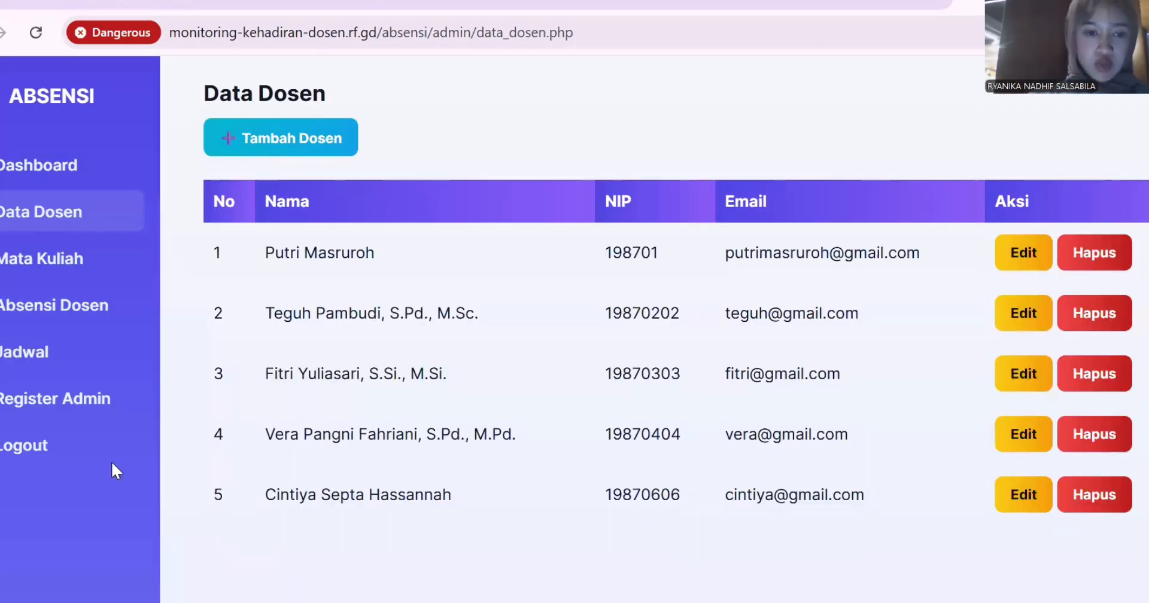
{"action": "left_click", "coordinate": [57, 264]}
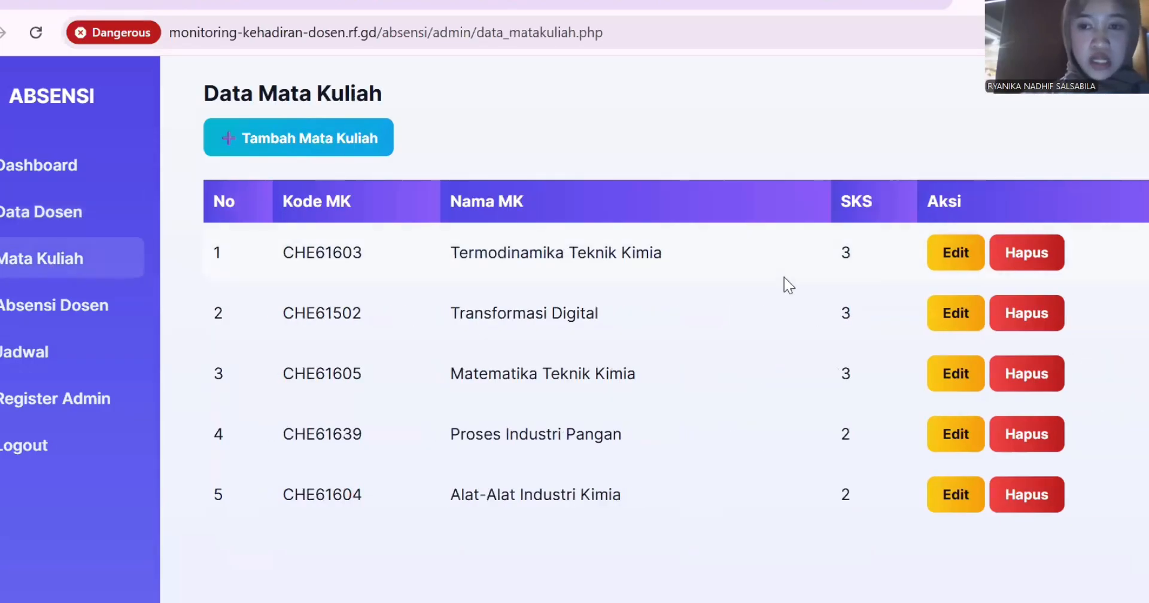
Add course CHE61704 'Menggambar Teknik Kimia' with 3 SKS and save it.
{"action": "left_click", "coordinate": [355, 137]}
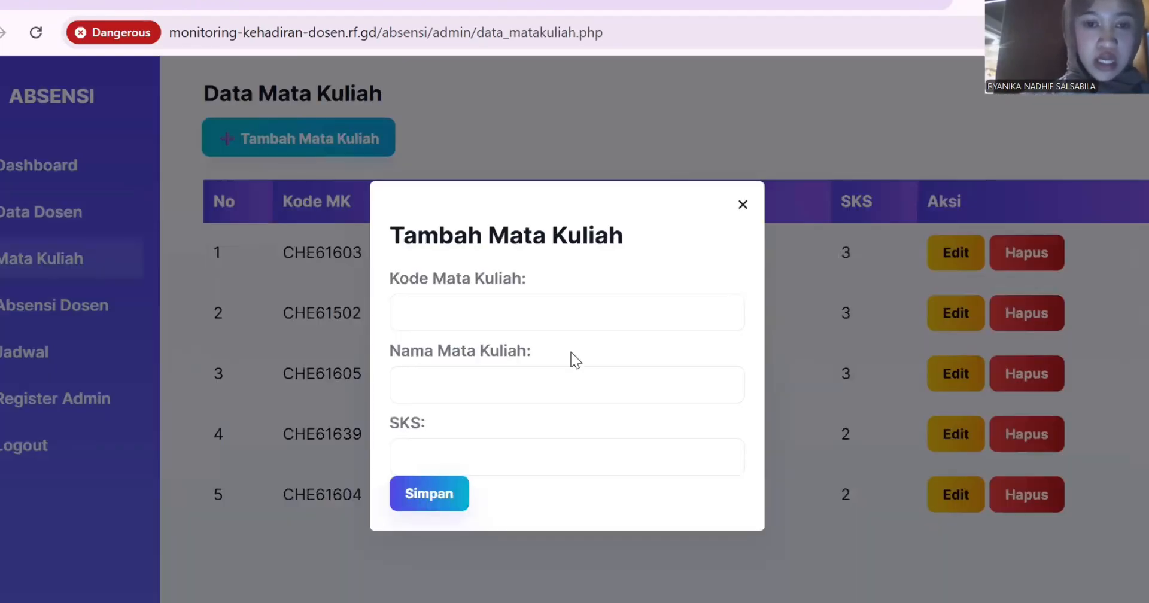
{"action": "left_click", "coordinate": [559, 324]}
{"action": "type", "text": "CHE"}
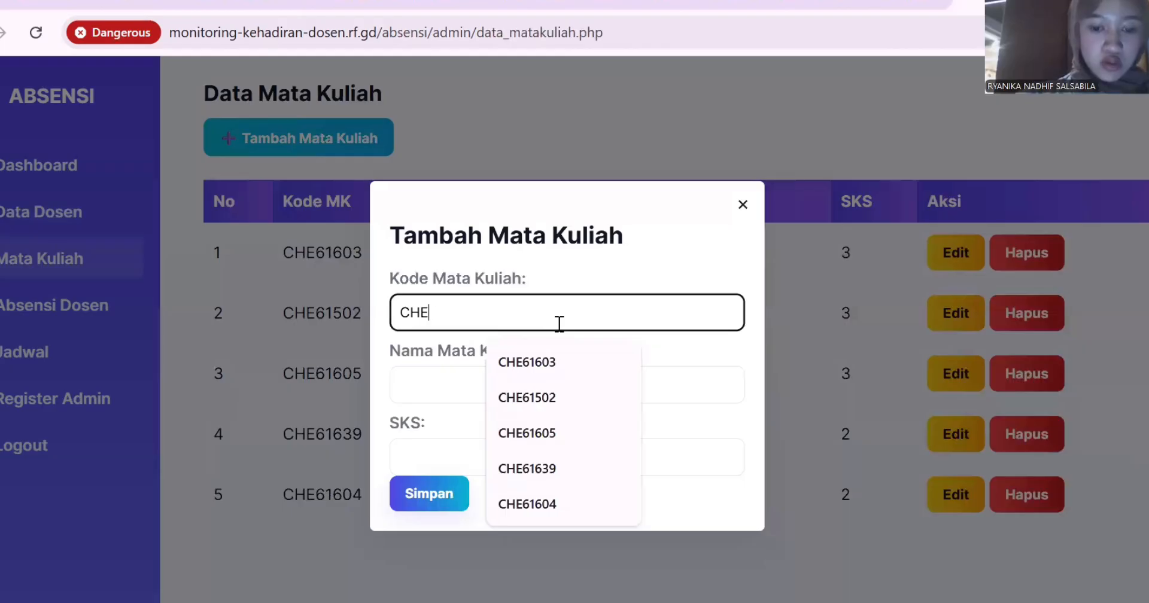
{"action": "type", "text": "6170"}
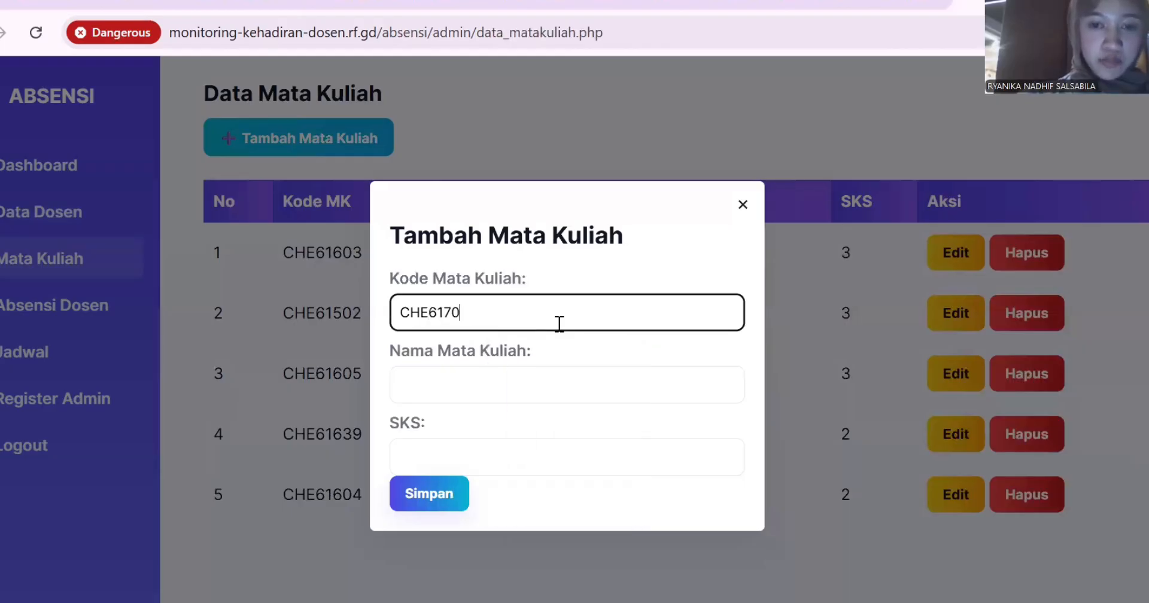
{"action": "type", "text": "4"}
{"action": "left_click", "coordinate": [583, 393]}
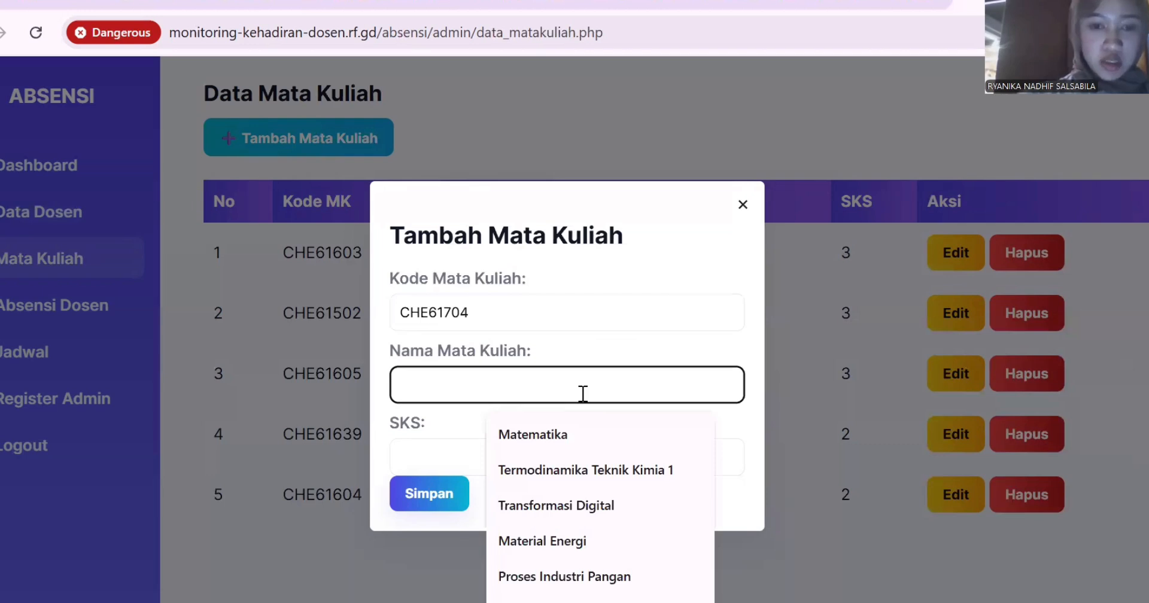
{"action": "type", "text": "Menggambar Te"}
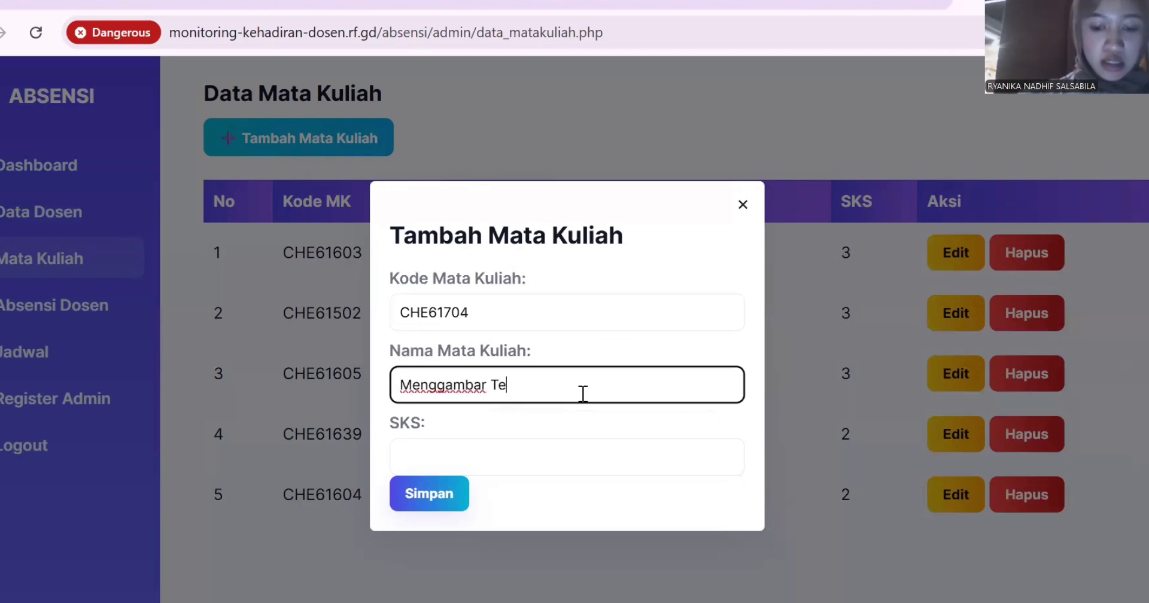
{"action": "type", "text": "knik "}
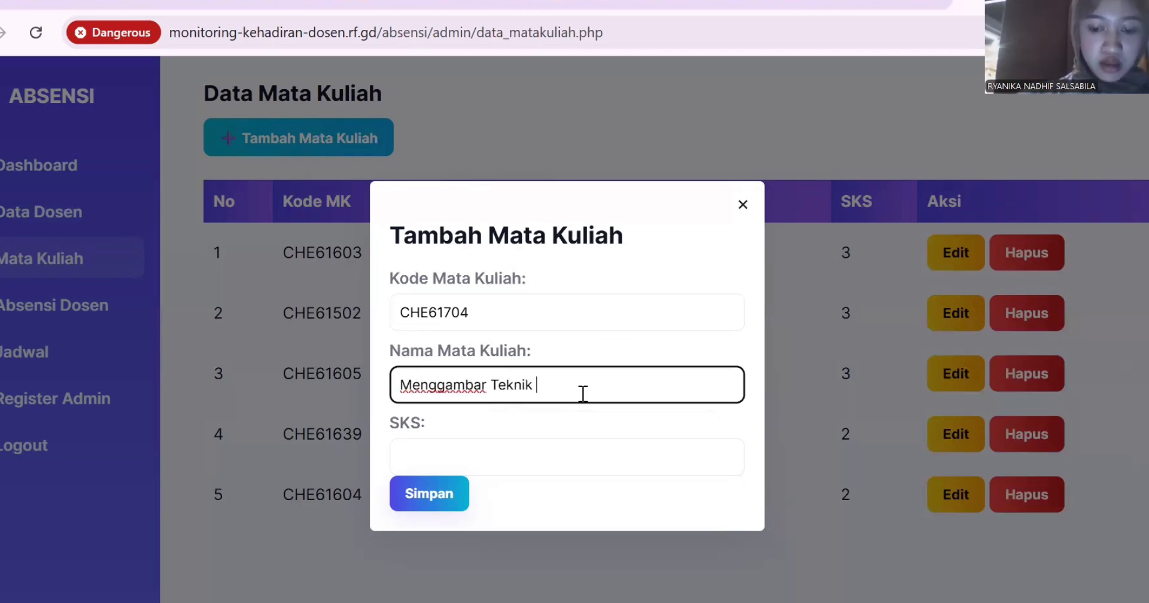
{"action": "type", "text": "Kimia"}
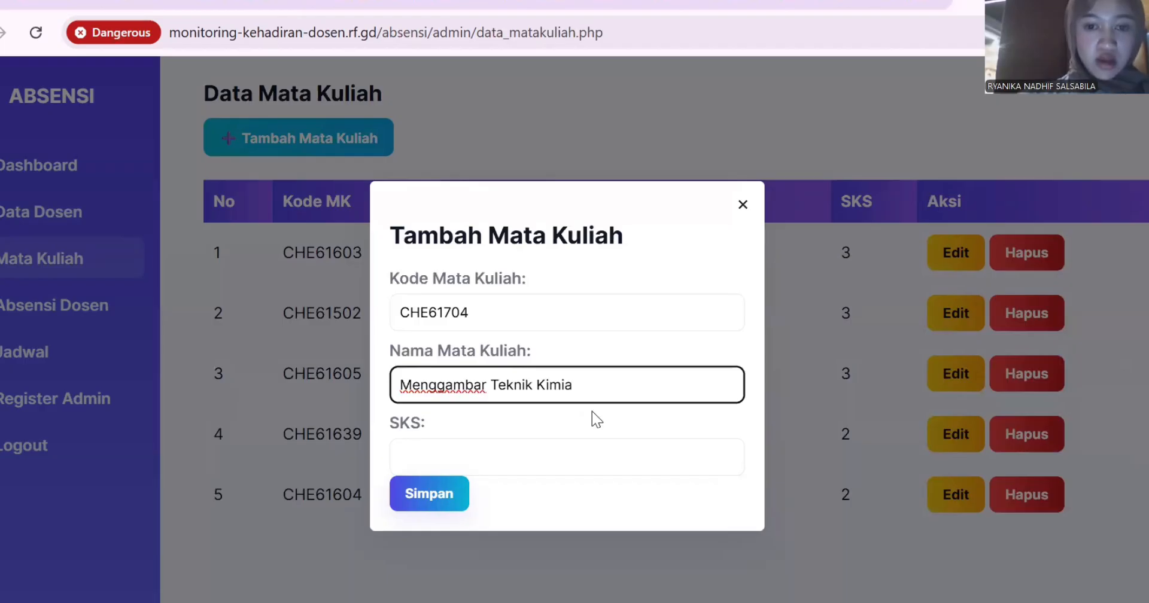
{"action": "left_click", "coordinate": [616, 447]}
{"action": "type", "text": "3"}
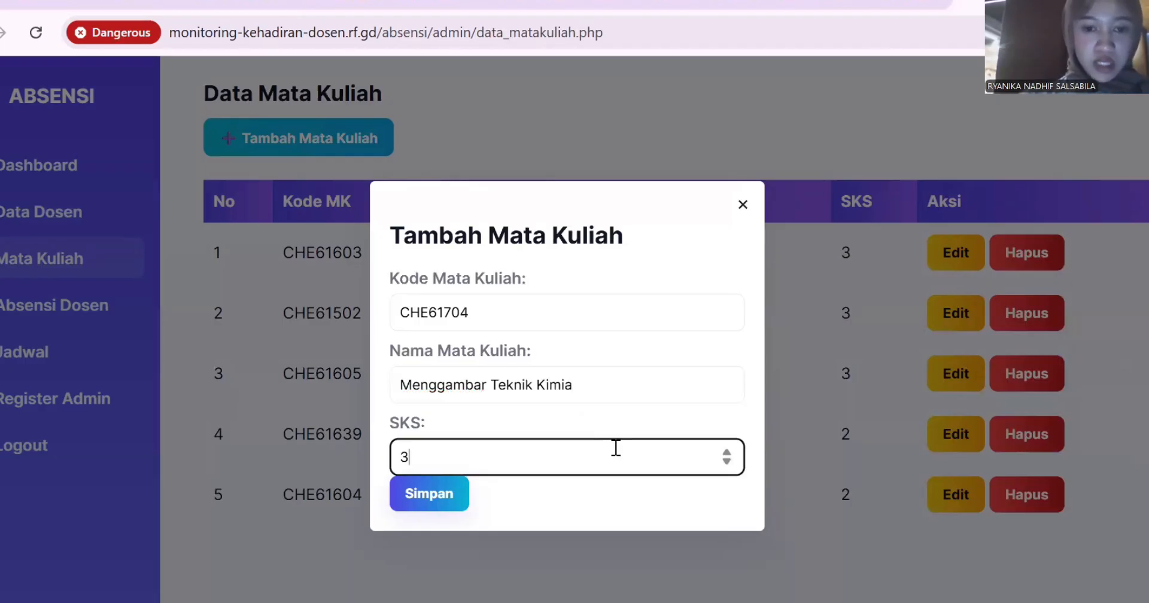
{"action": "left_click", "coordinate": [455, 502]}
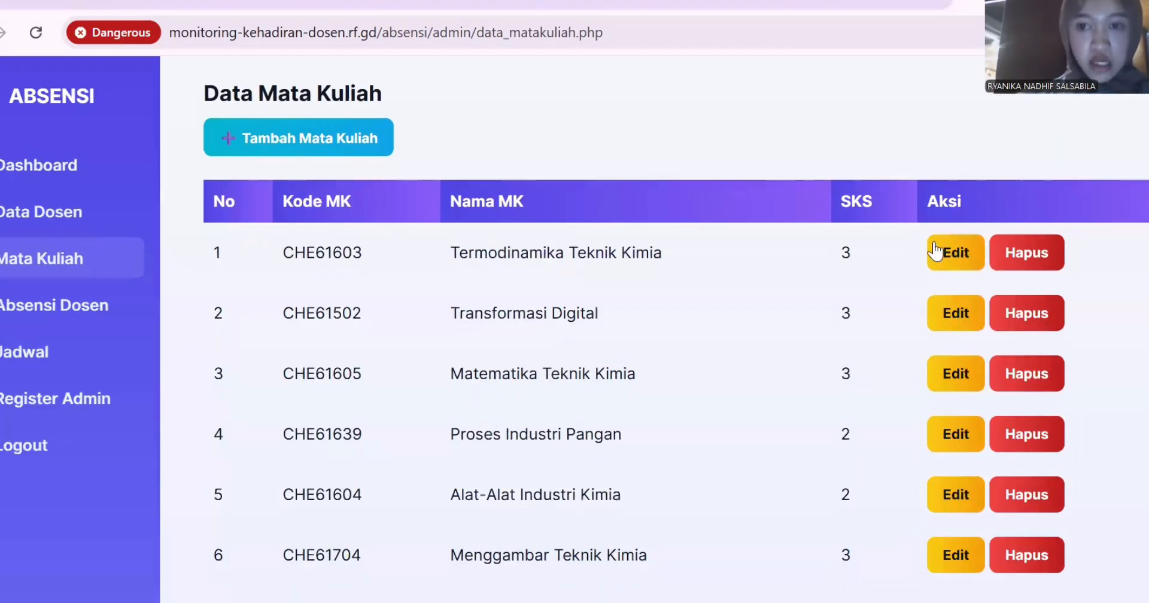
Append '2' to course CHE61603's name, making it Termodinamika Teknik Kimia 2.
{"action": "left_click", "coordinate": [957, 251]}
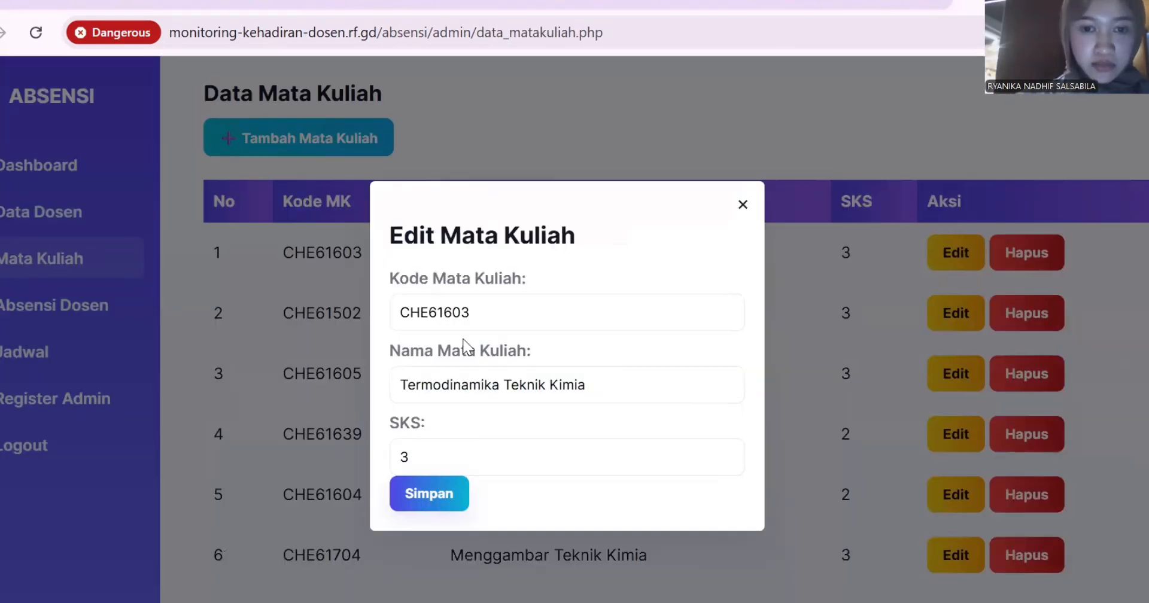
{"action": "left_click", "coordinate": [606, 395]}
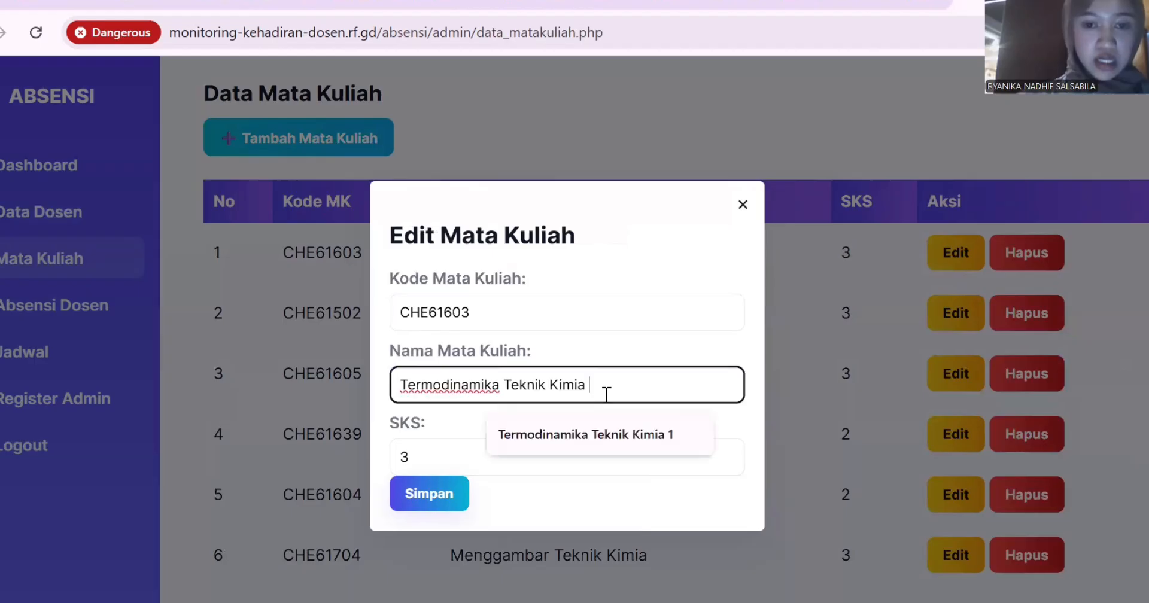
{"action": "type", "text": "2"}
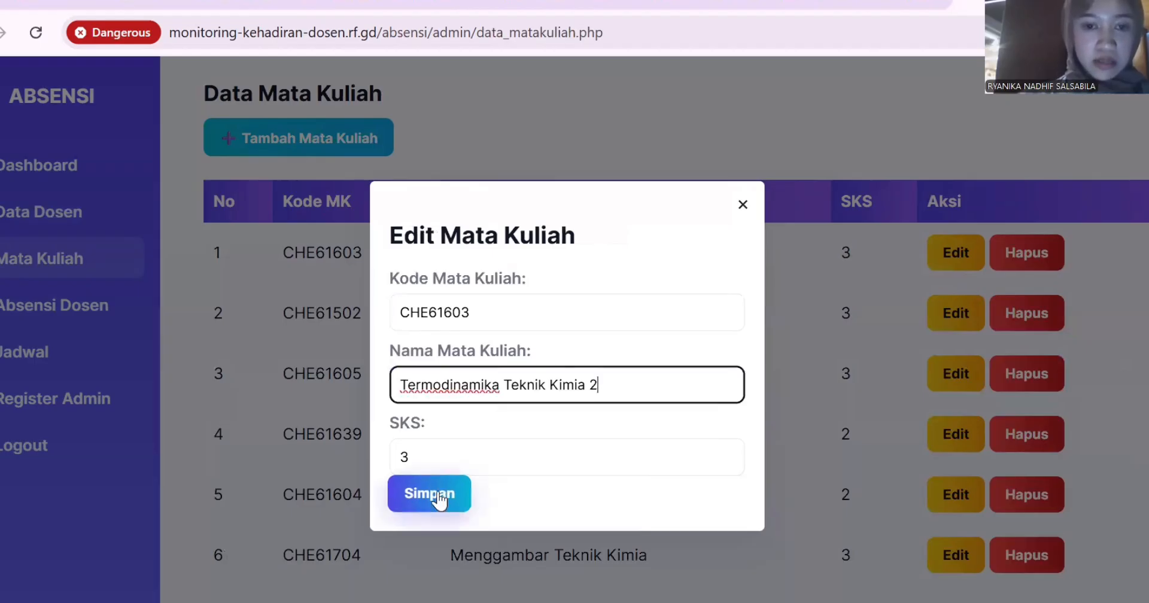
{"action": "left_click", "coordinate": [438, 496]}
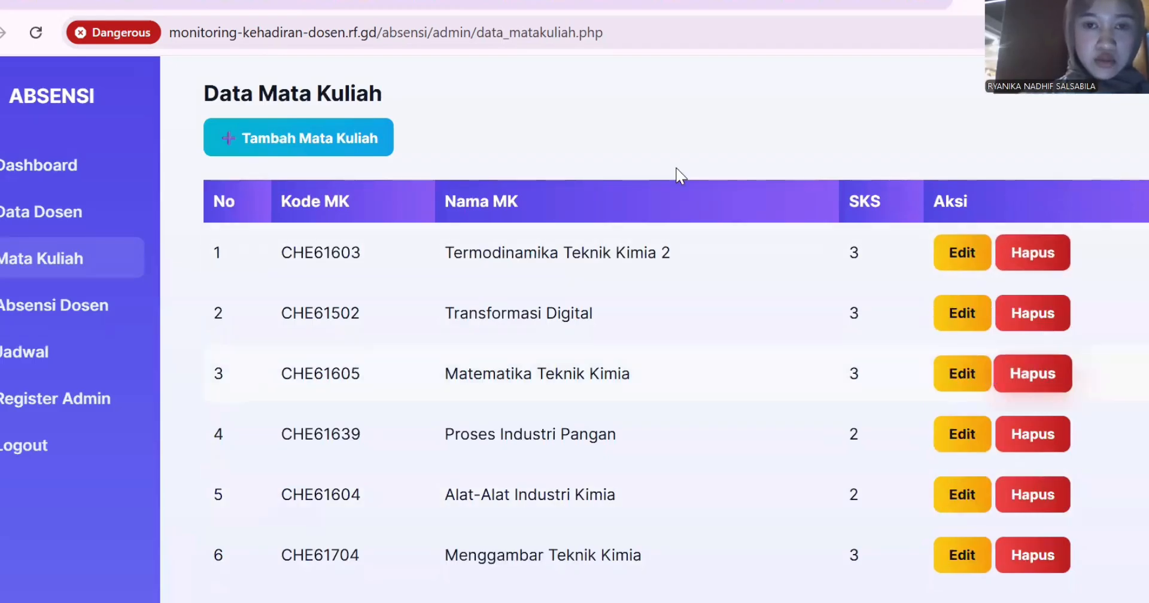
Add a Hadir attendance record for the new lecturer's Termodinamika Teknik Kimia 2 Monday class on 03/08/2025.
{"action": "left_click", "coordinate": [9, 319]}
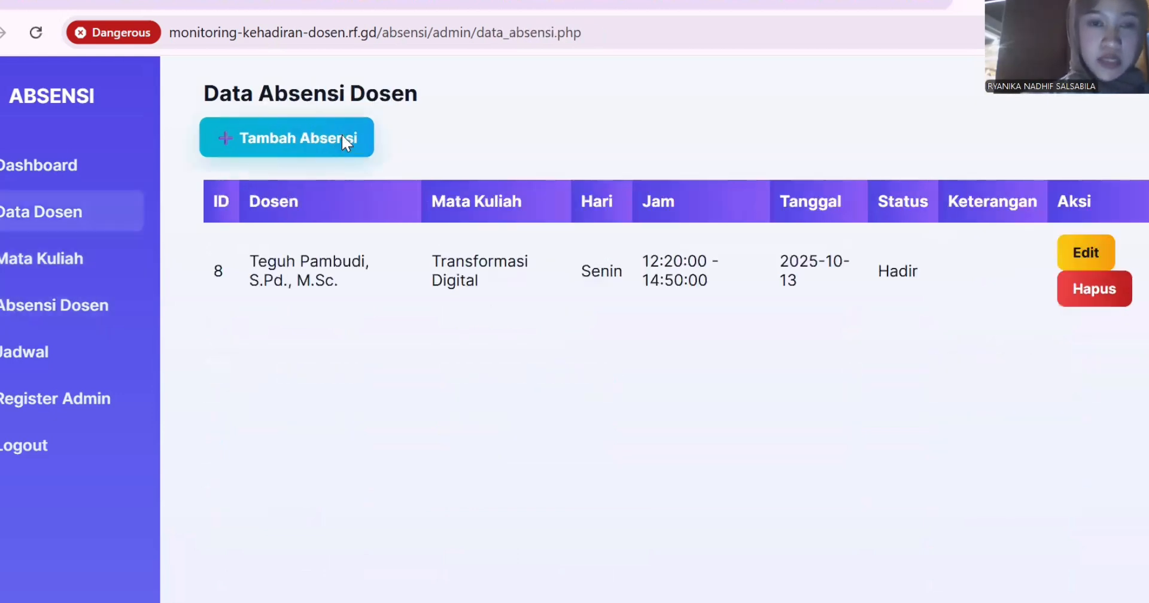
{"action": "left_click", "coordinate": [346, 142]}
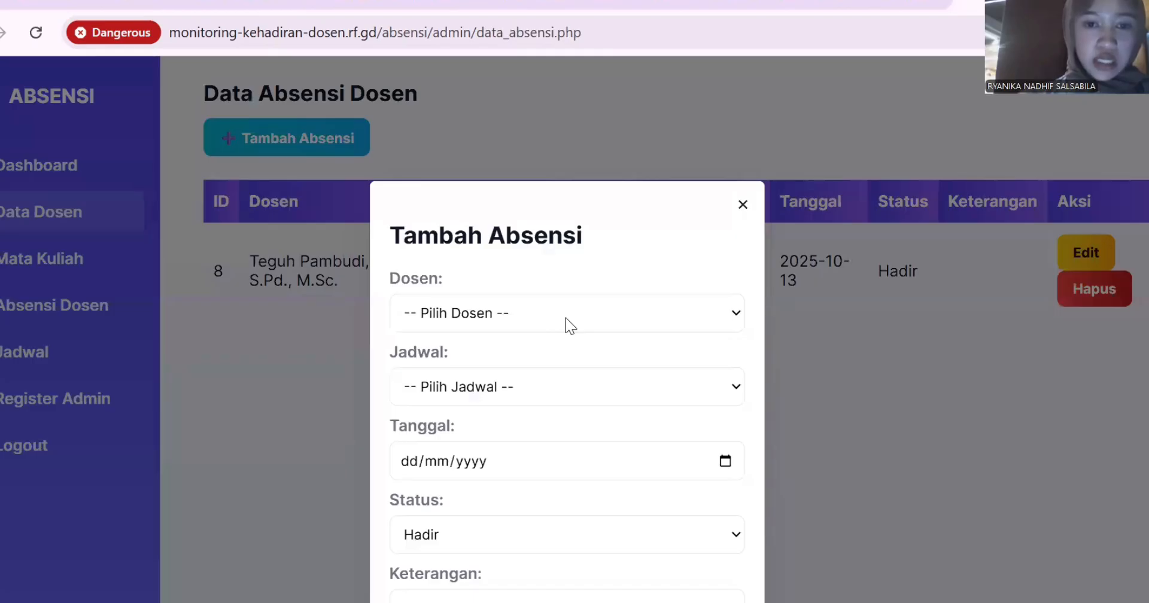
{"action": "left_click", "coordinate": [577, 317]}
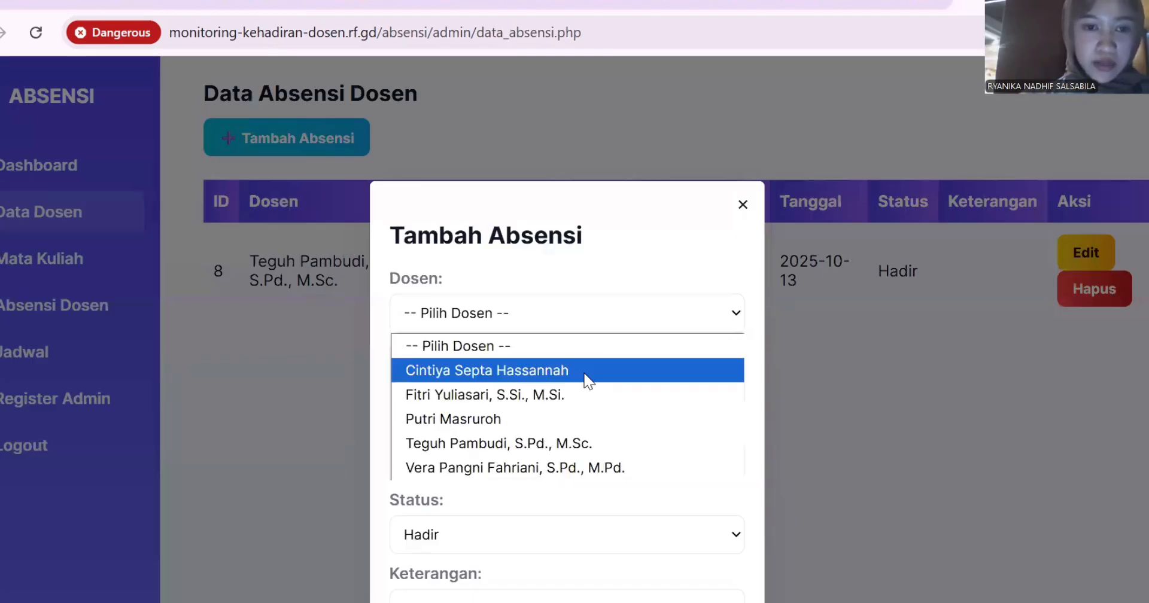
{"action": "left_click", "coordinate": [551, 373]}
{"action": "left_click", "coordinate": [546, 397]}
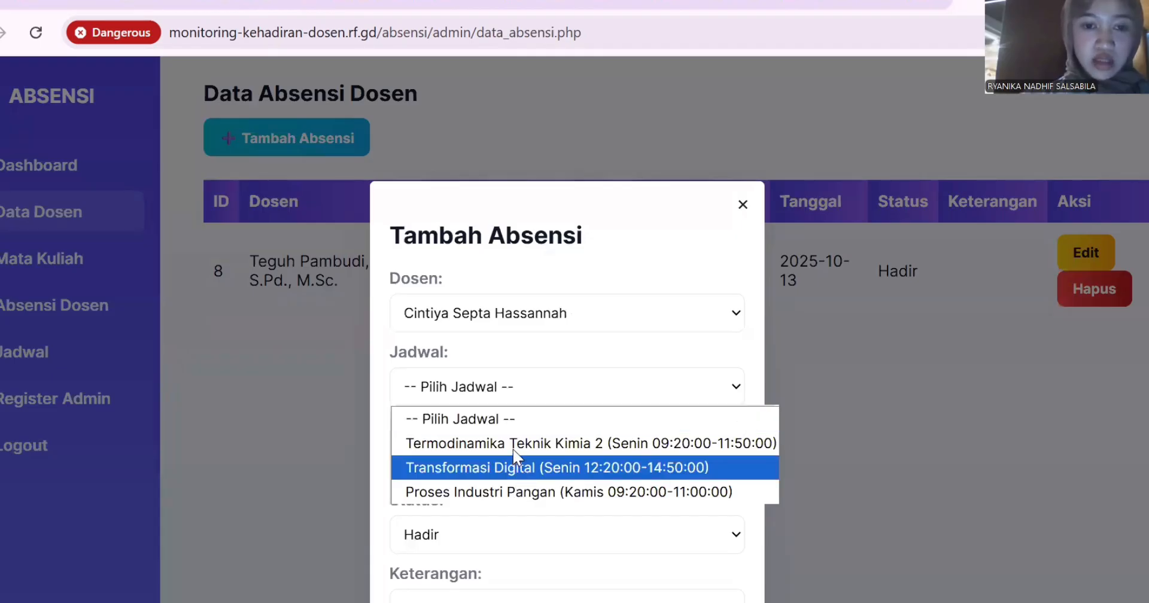
{"action": "left_click", "coordinate": [418, 456]}
{"action": "left_click", "coordinate": [419, 460]}
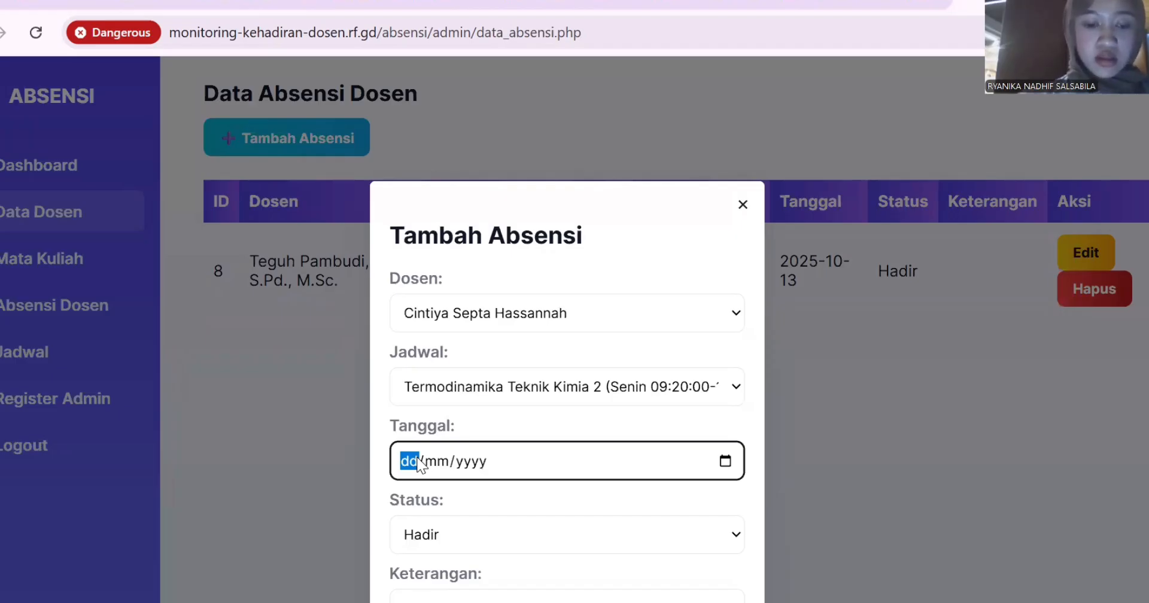
{"action": "type", "text": "03/"}
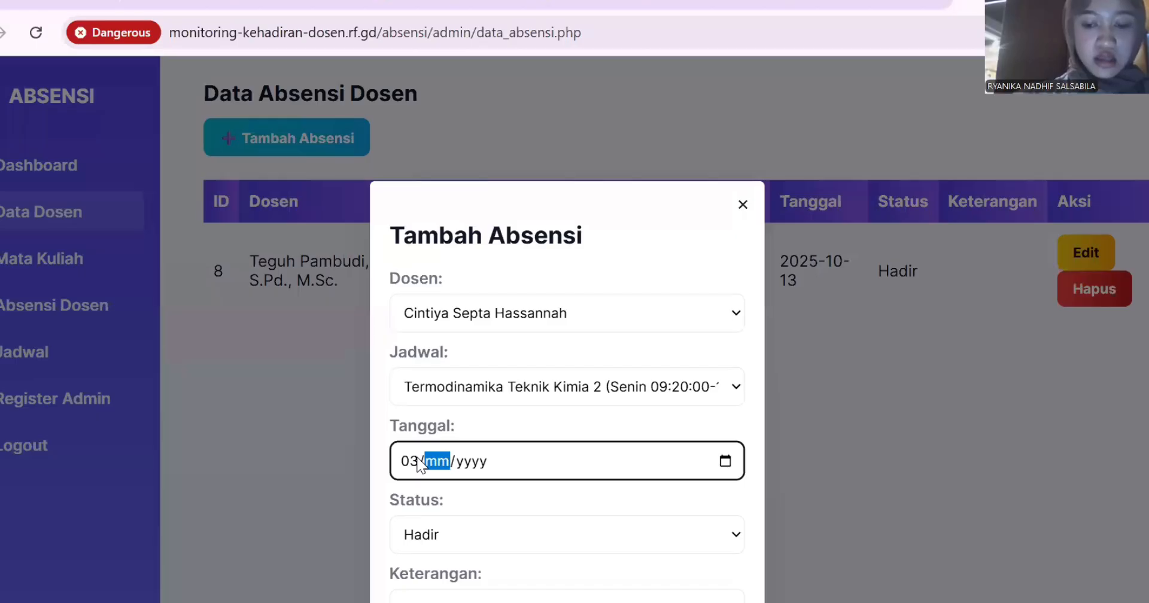
{"action": "type", "text": "08/"}
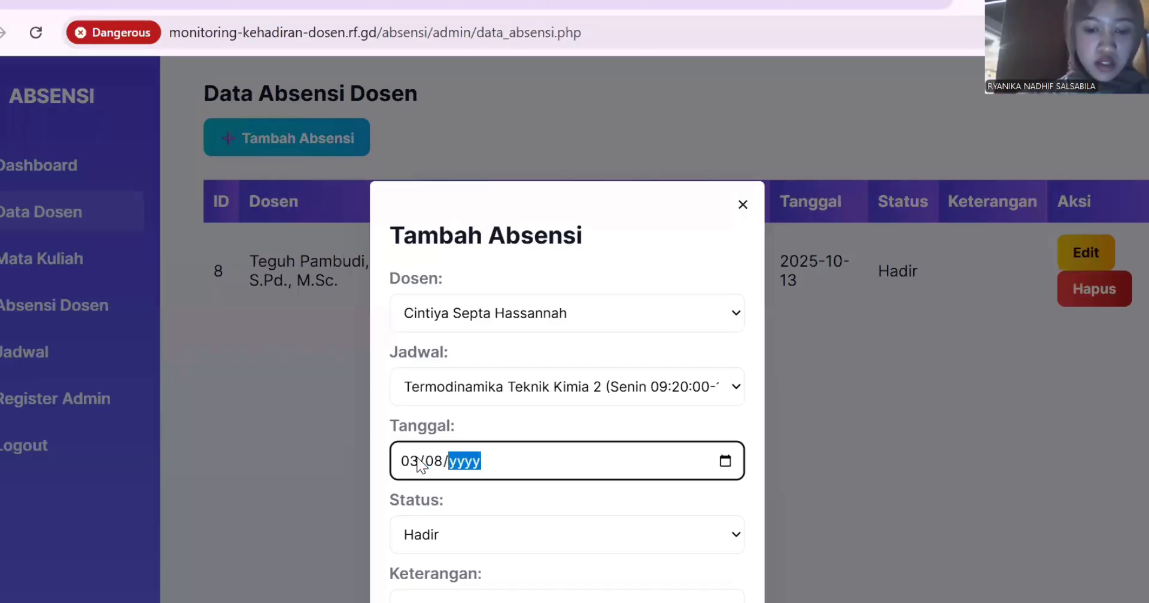
{"action": "type", "text": "2025"}
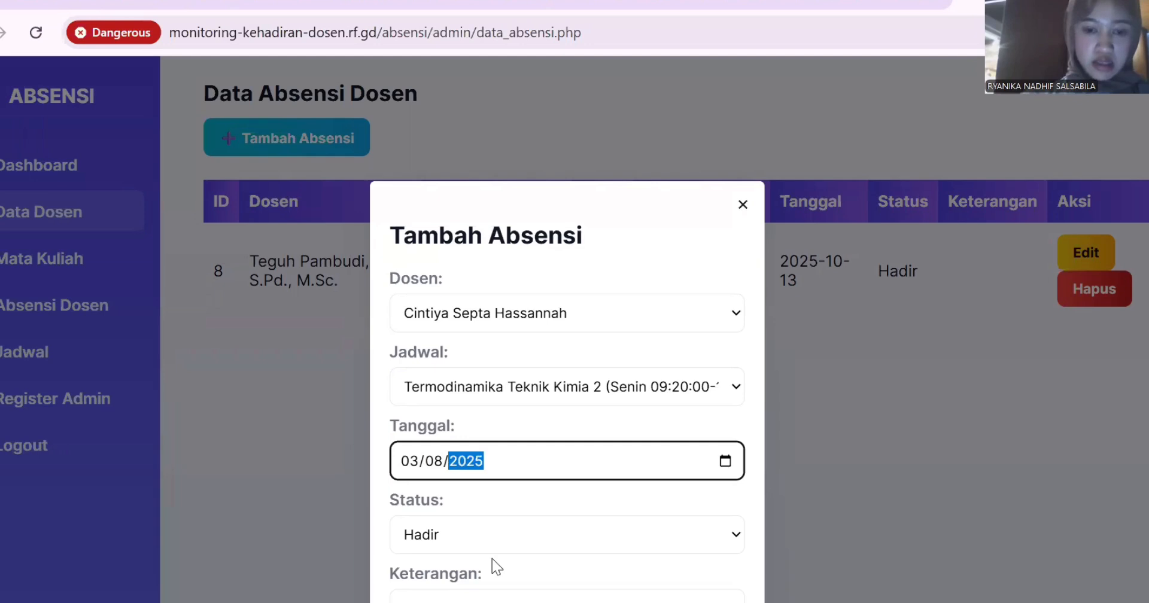
{"action": "scroll", "coordinate": [497, 567], "scroll_direction": "down", "scroll_amount": 3}
{"action": "left_click", "coordinate": [429, 498]}
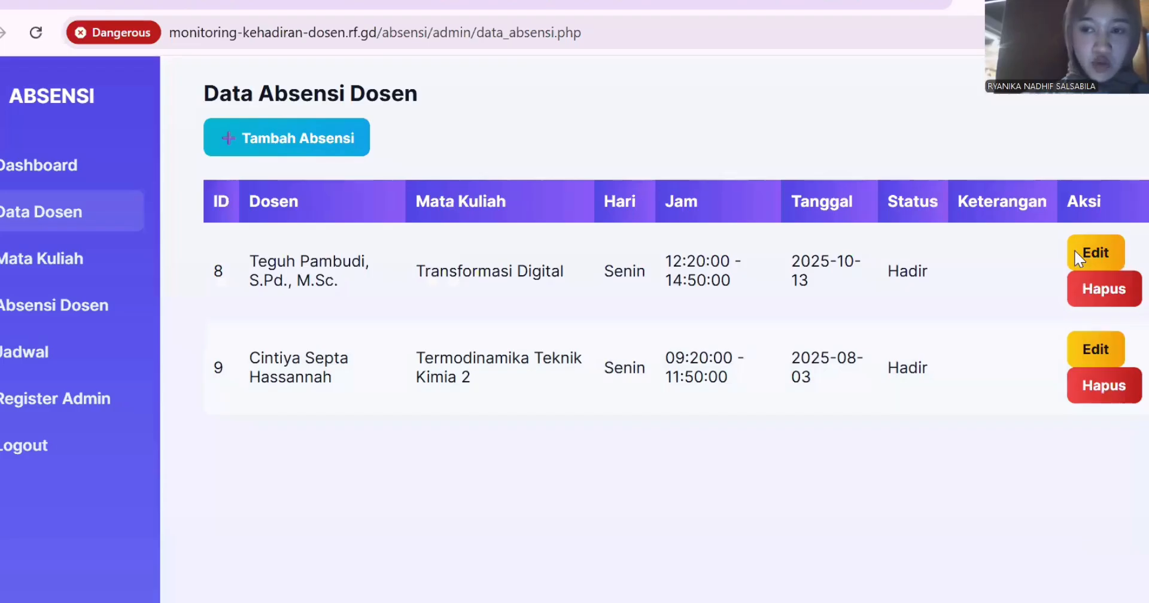
Change attendance record 8 to status Sakit with the note 'sakit demam' and save.
{"action": "left_click", "coordinate": [1077, 255]}
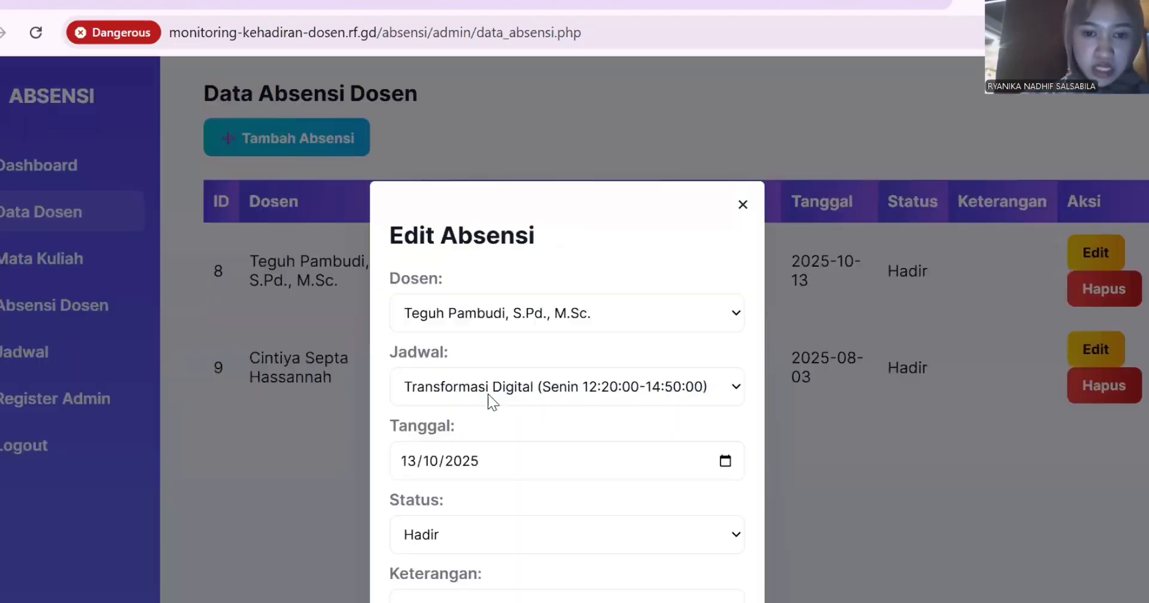
{"action": "left_click", "coordinate": [490, 542]}
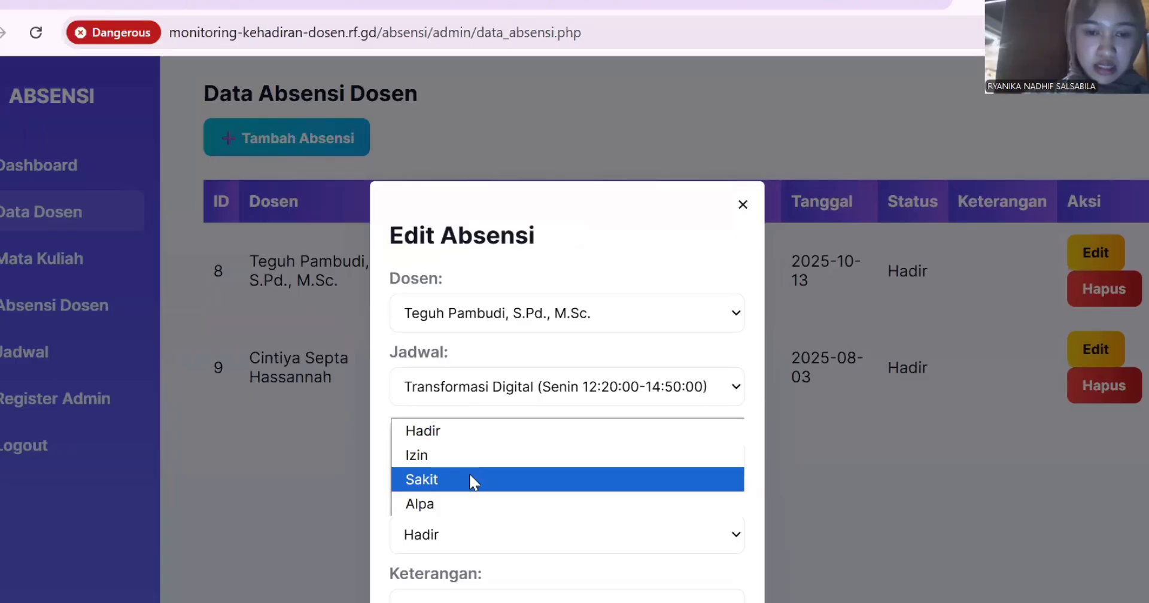
{"action": "left_click", "coordinate": [470, 479]}
{"action": "left_click", "coordinate": [491, 599]}
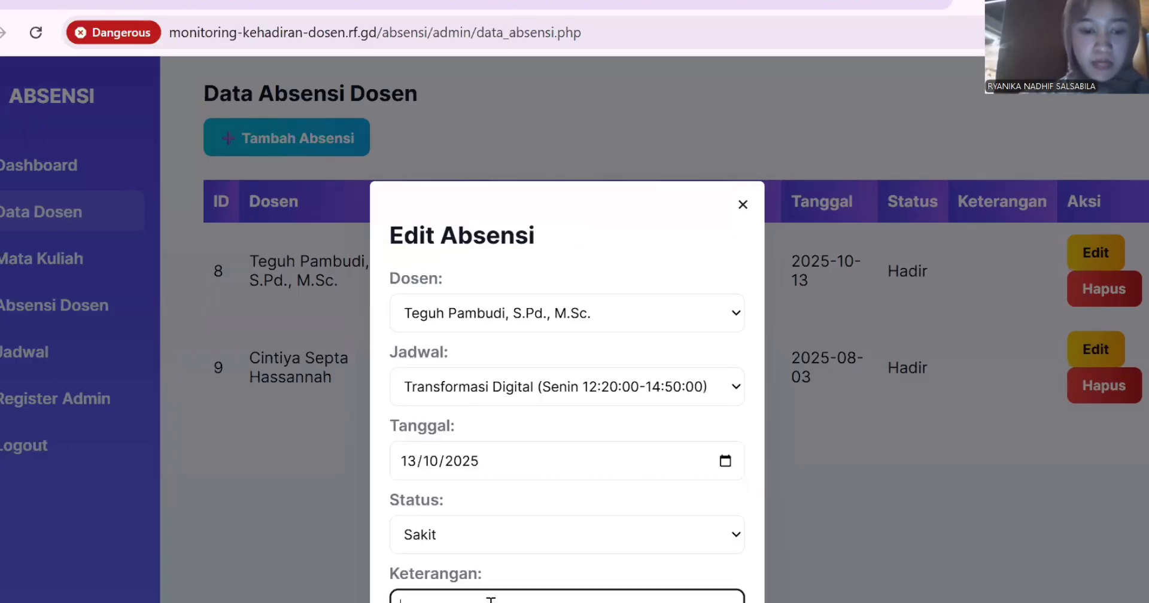
{"action": "type", "text": "sa"}
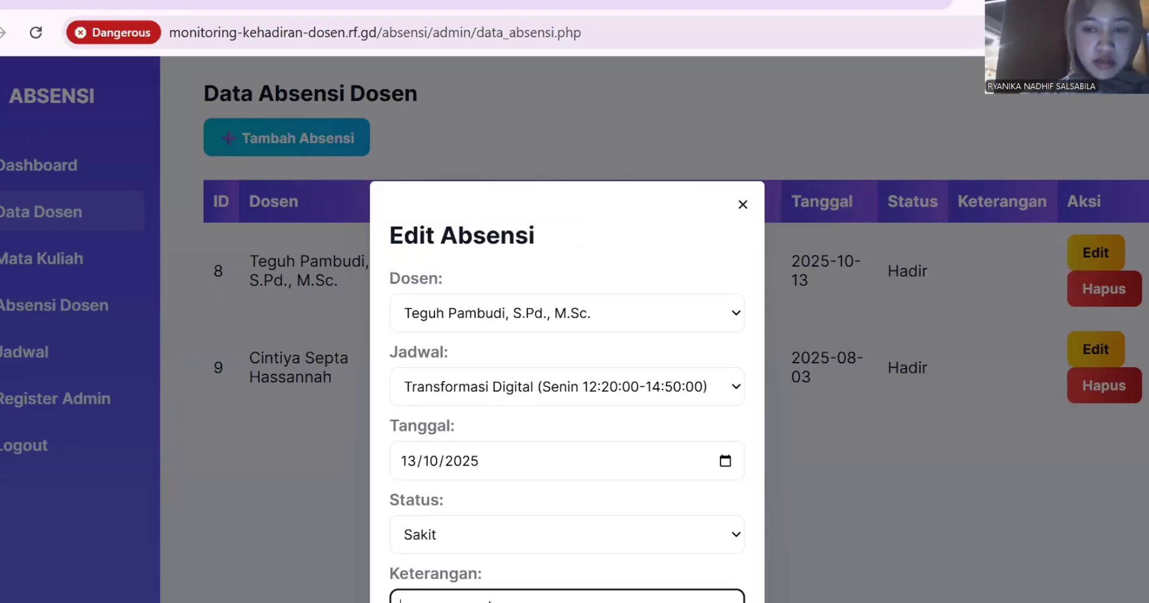
{"action": "scroll", "coordinate": [489, 601], "scroll_direction": "down", "scroll_amount": 3}
{"action": "left_click", "coordinate": [429, 491]}
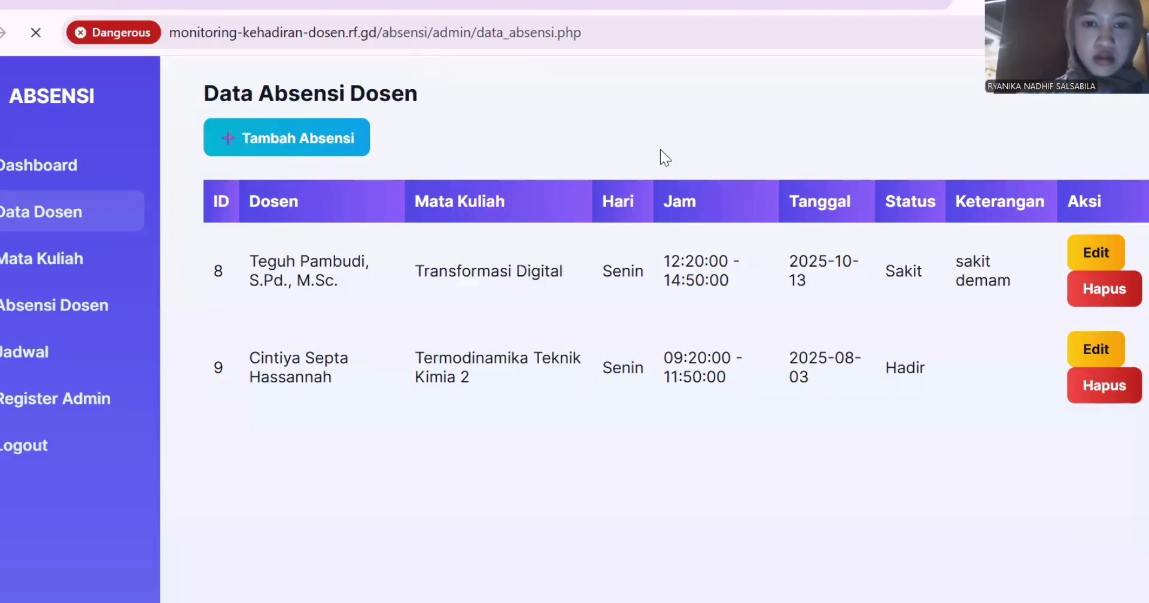
In Register Admin, enter the new admin's full name, correcting the mistyped entries.
{"action": "left_click", "coordinate": [93, 402]}
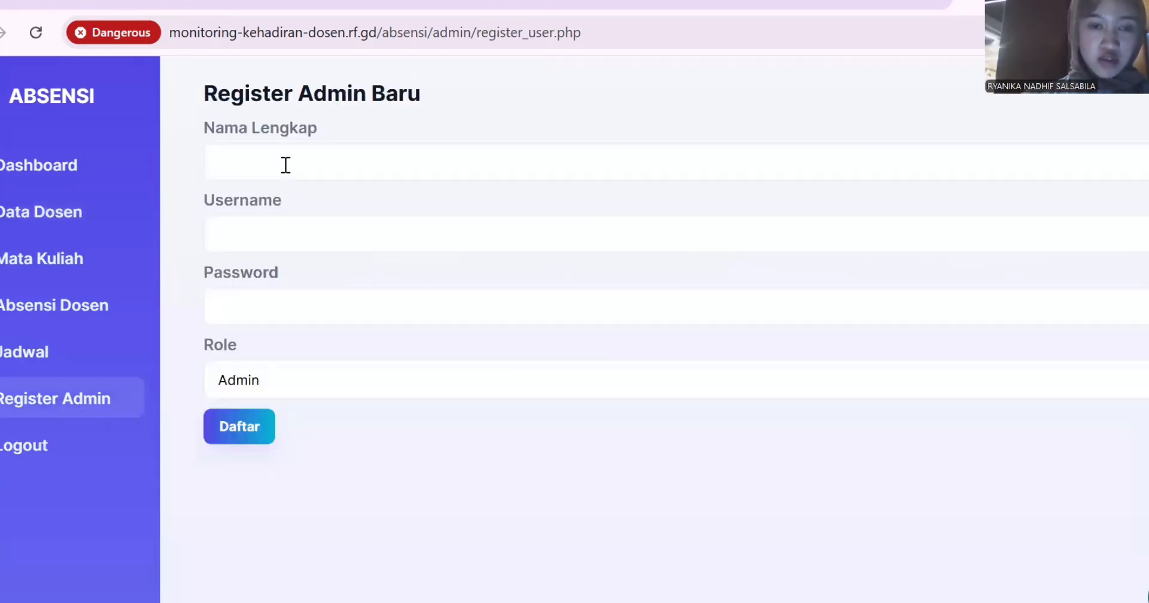
{"action": "left_click", "coordinate": [286, 165]}
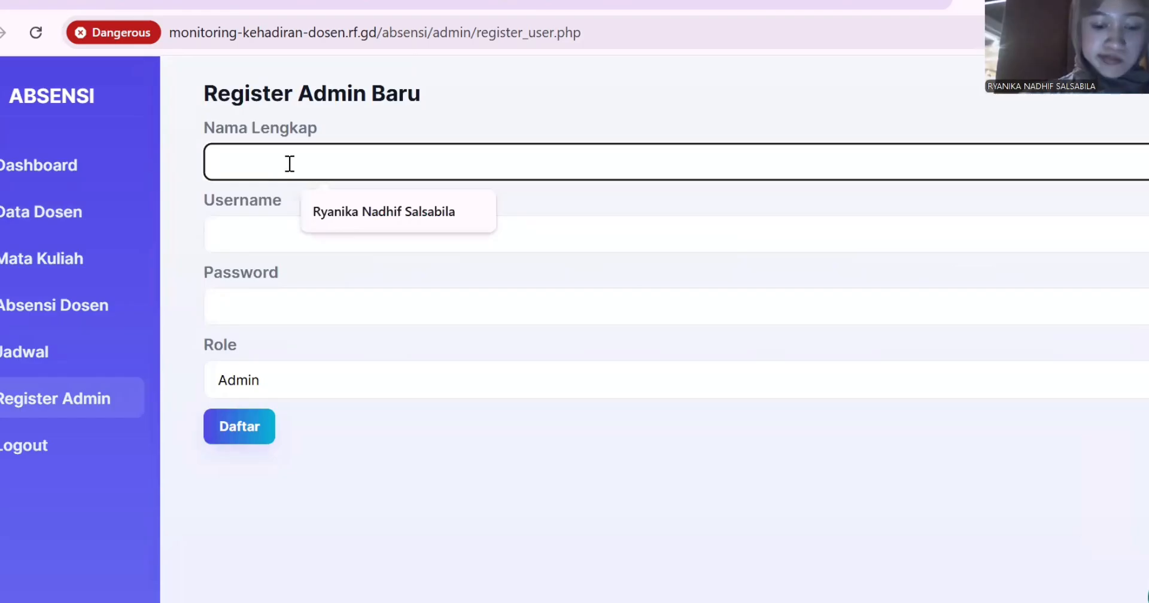
{"action": "left_click", "coordinate": [214, 239]}
{"action": "type", "text": "t"}
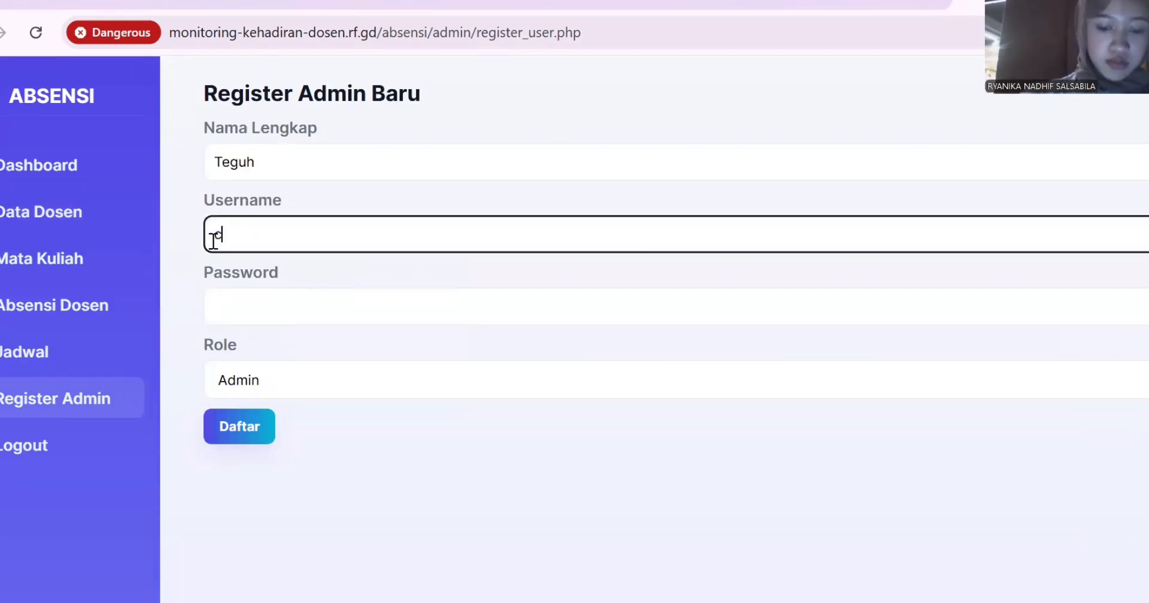
{"action": "type", "text": "intiya"}
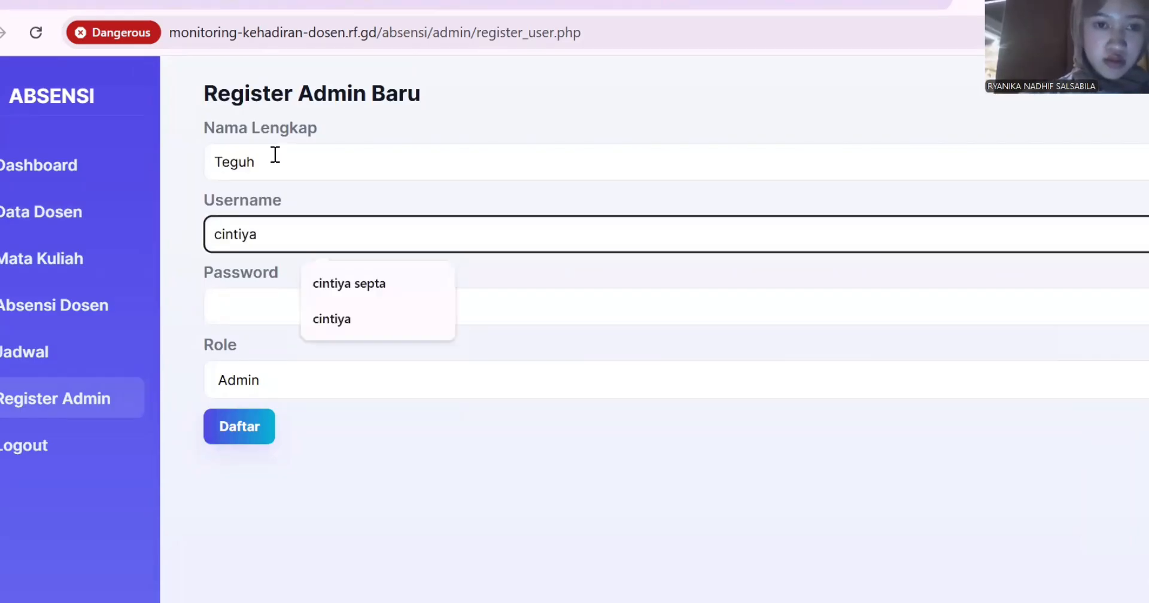
{"action": "left_click", "coordinate": [279, 162]}
{"action": "key", "text": "BackSpace"}
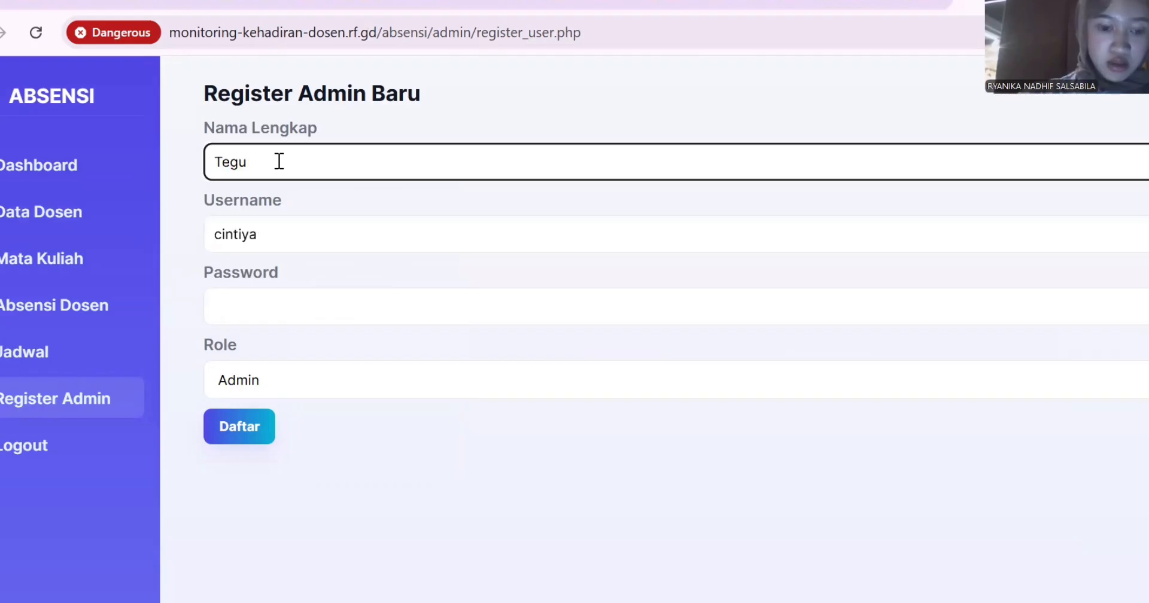
{"action": "key", "text": "BackSpace"}
{"action": "key", "text": "BackSpace"}
{"action": "key", "text": "BackSpace"}
{"action": "key", "text": "BackSpace"}
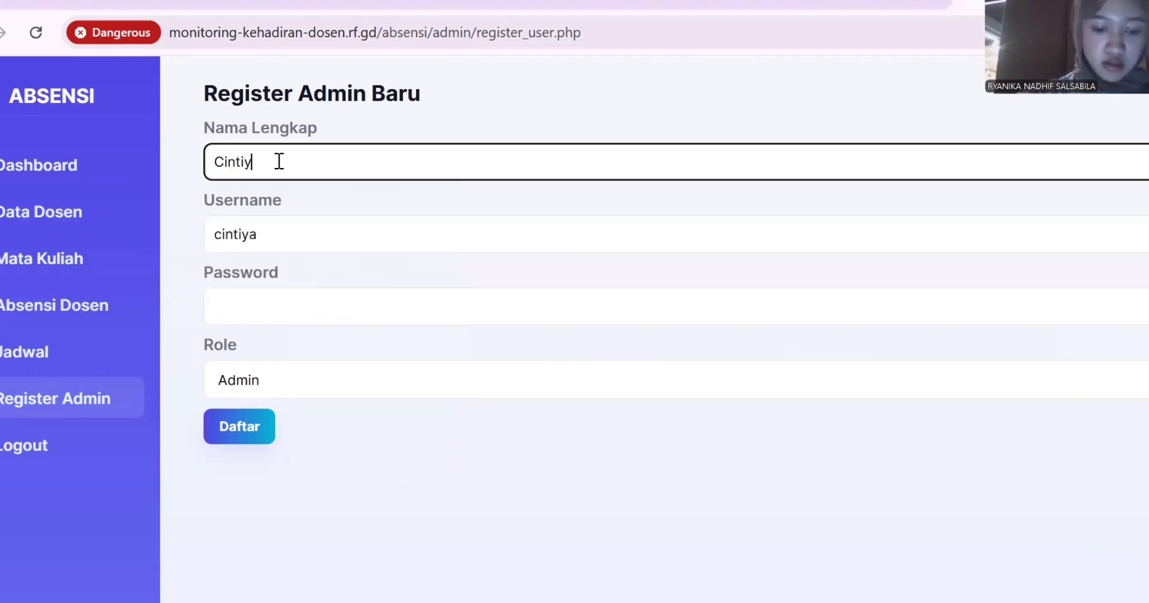
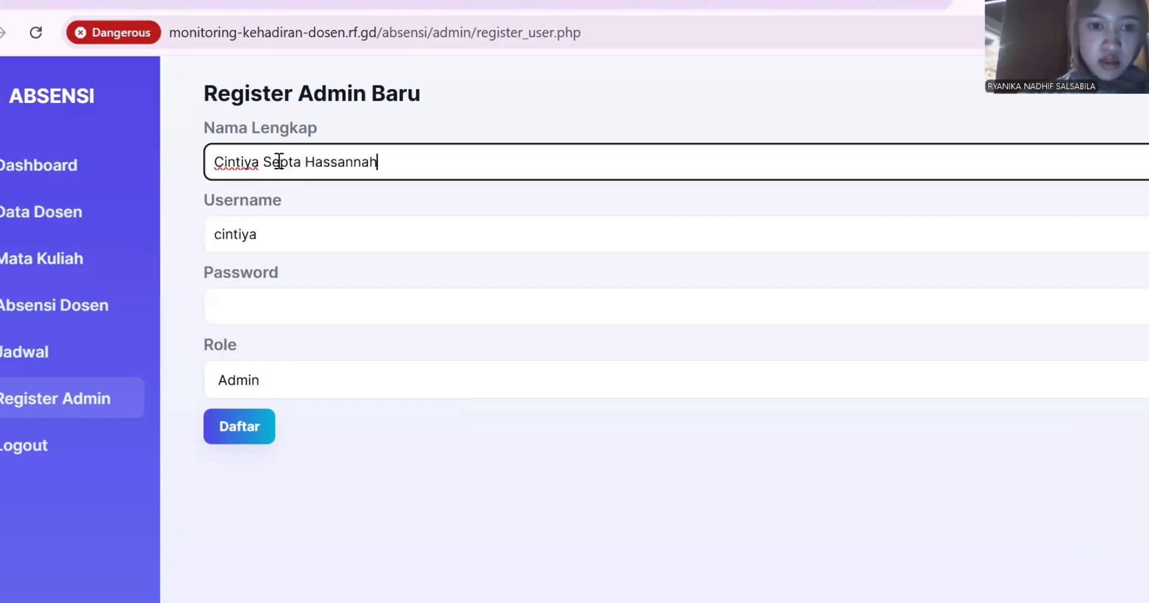
Set the new admin's username and password, register with role Admin, then log out.
{"action": "left_click", "coordinate": [320, 242]}
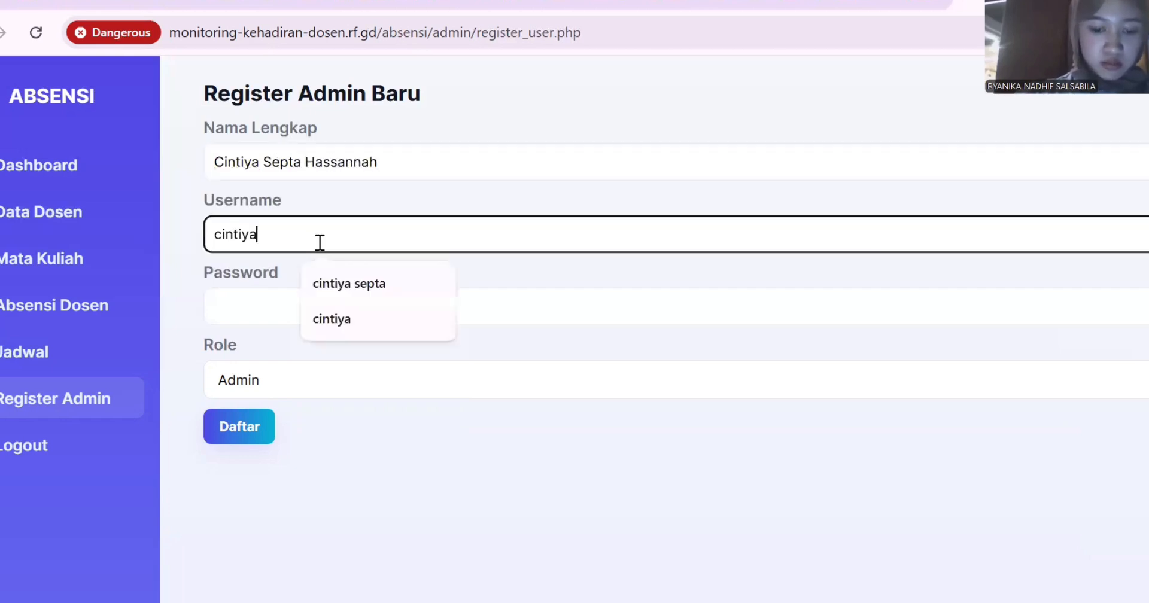
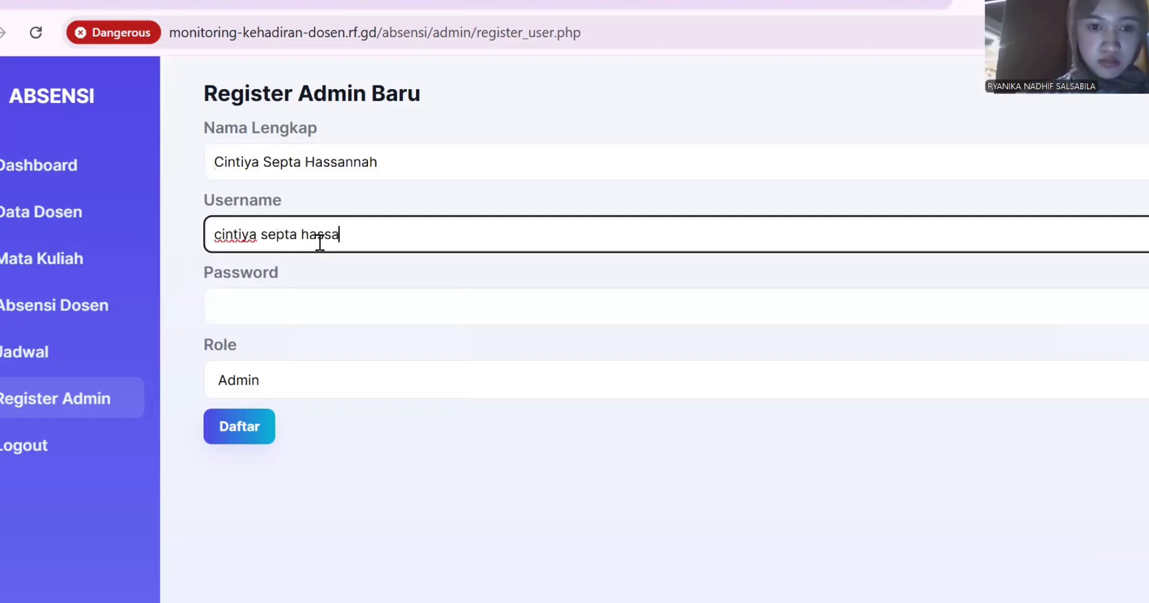
{"action": "left_click", "coordinate": [350, 293]}
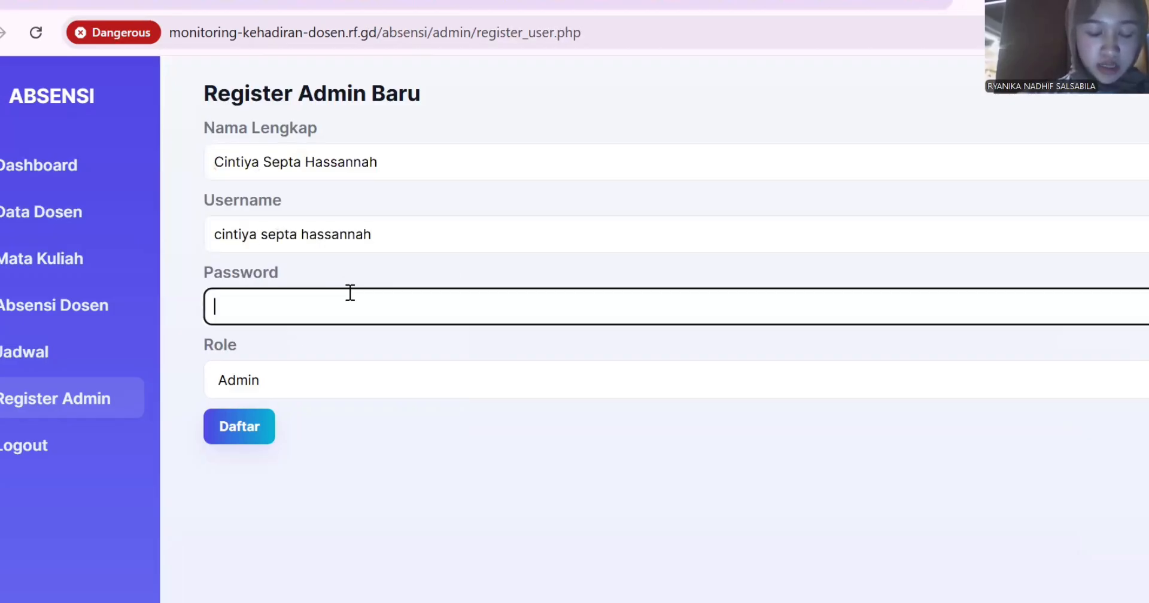
{"action": "type", "text": "123"}
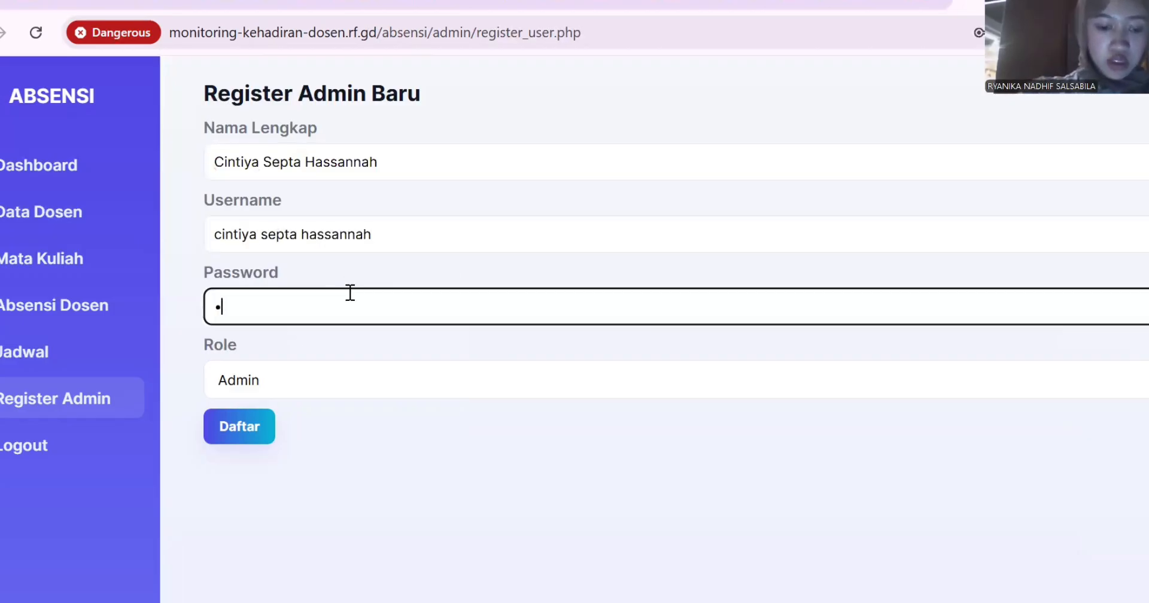
{"action": "type", "text": "45"}
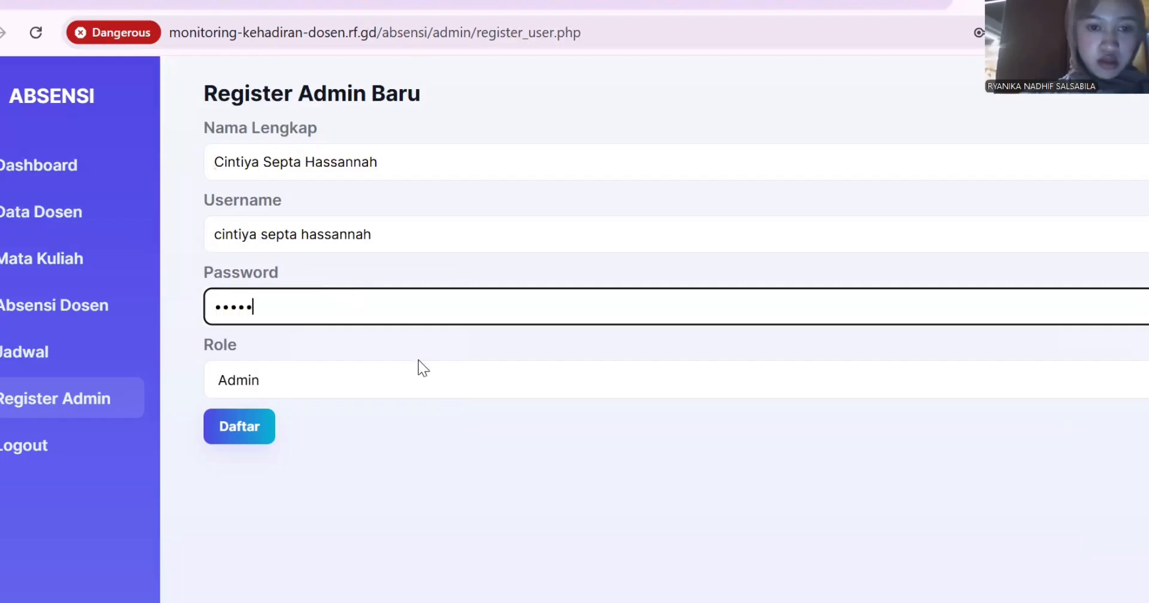
{"action": "left_click", "coordinate": [247, 427]}
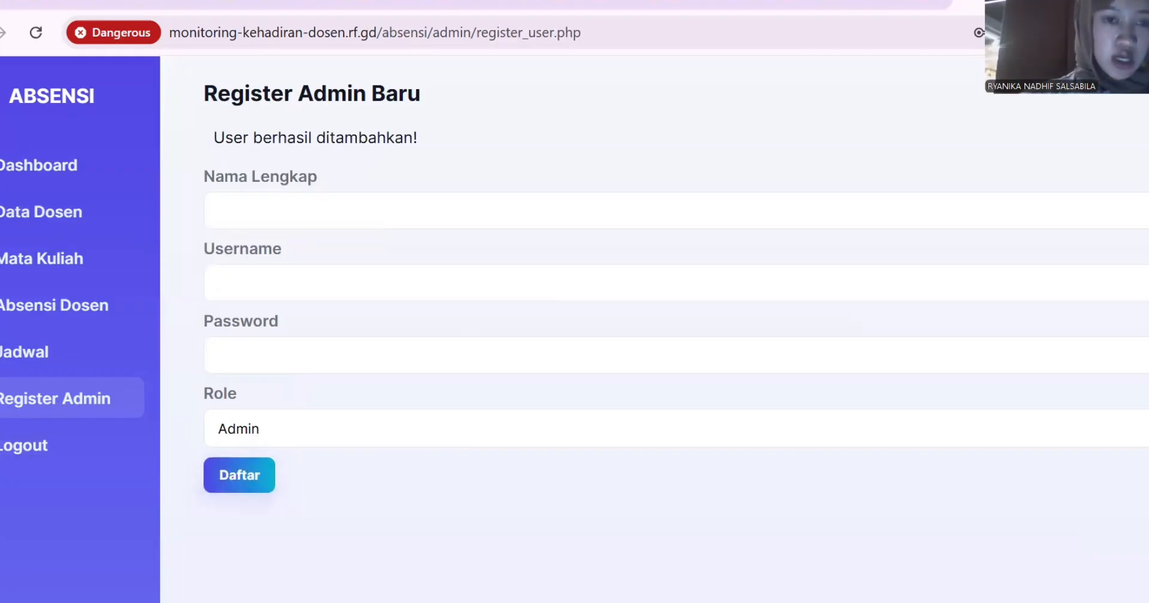
{"action": "left_click", "coordinate": [18, 170]}
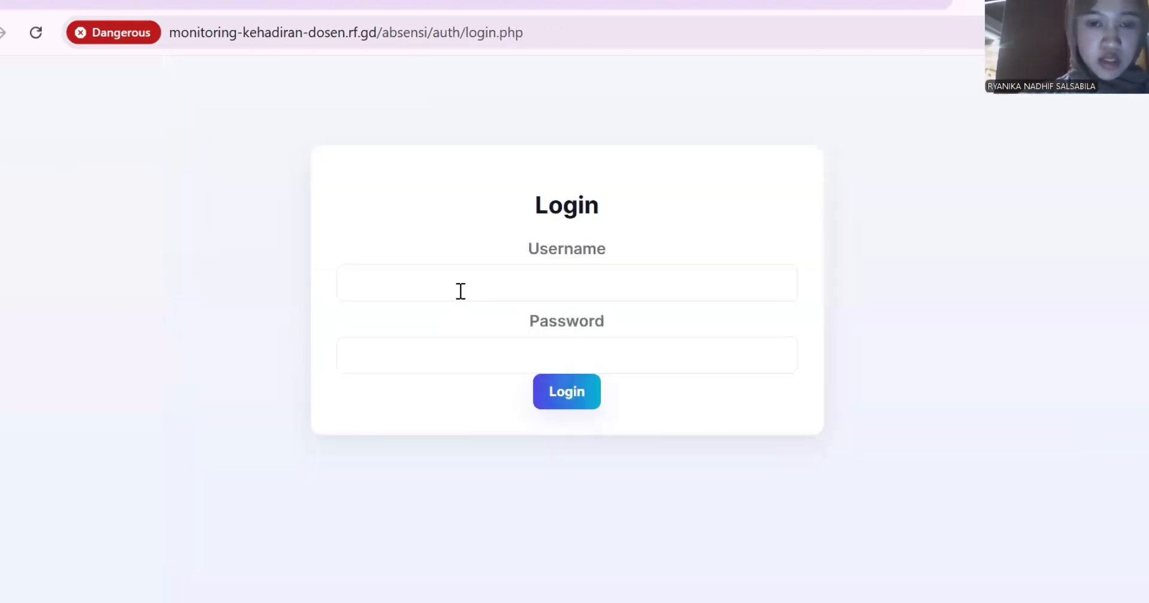
Log in by choosing a saved username from the autofill list and entering the account password.
{"action": "left_click", "coordinate": [461, 292]}
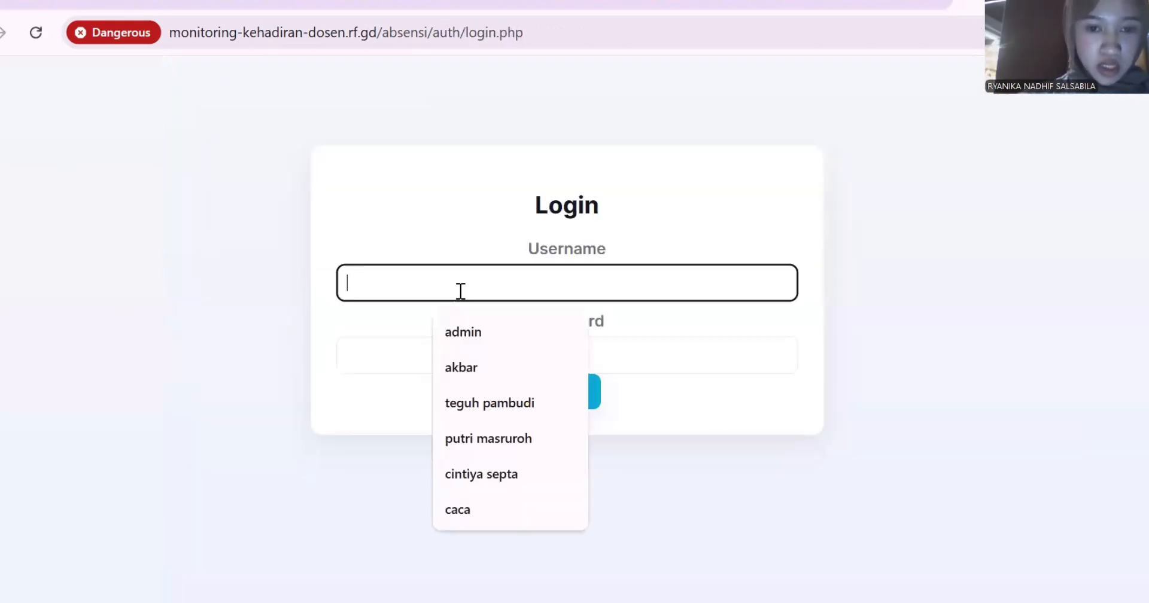
{"action": "key", "text": "Down"}
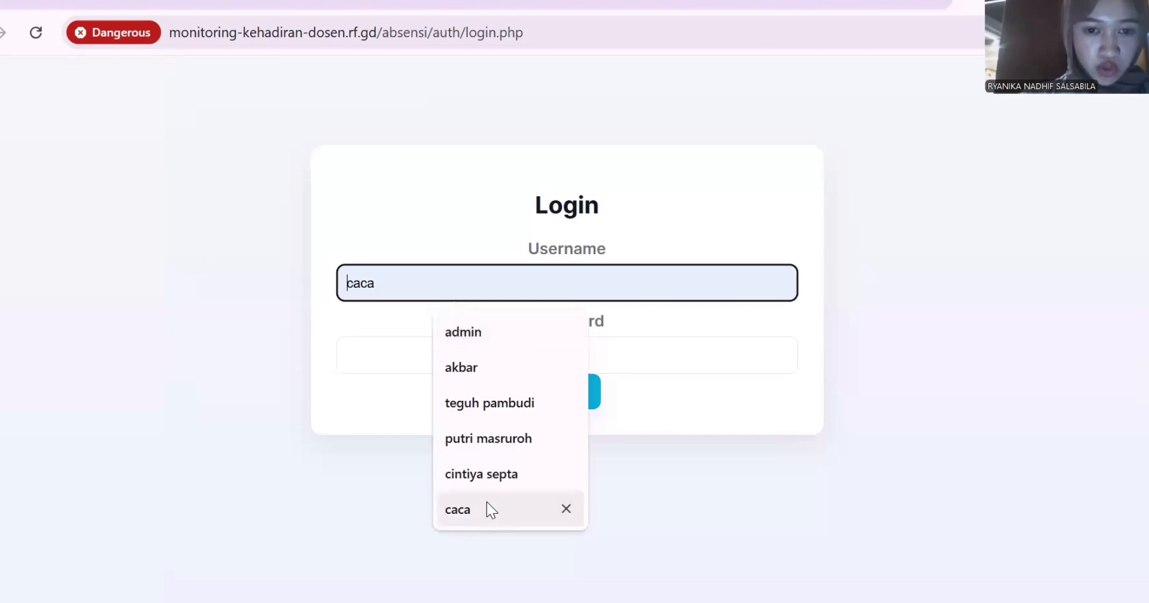
{"action": "left_click", "coordinate": [462, 367]}
{"action": "left_click", "coordinate": [407, 366]}
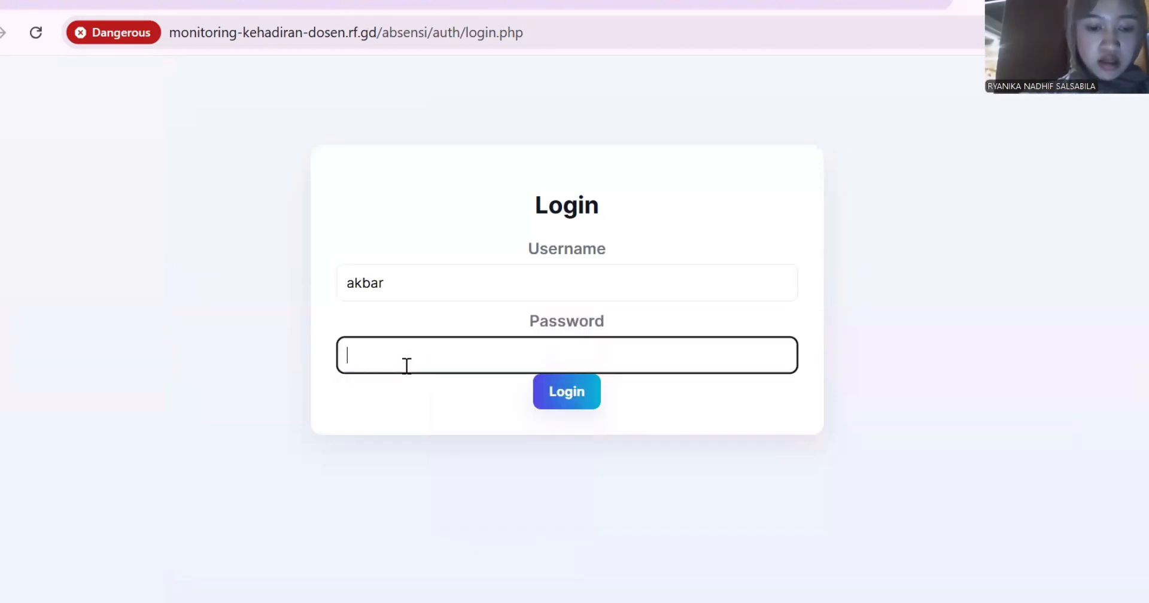
{"action": "type", "text": "123"}
{"action": "key", "text": "Return"}
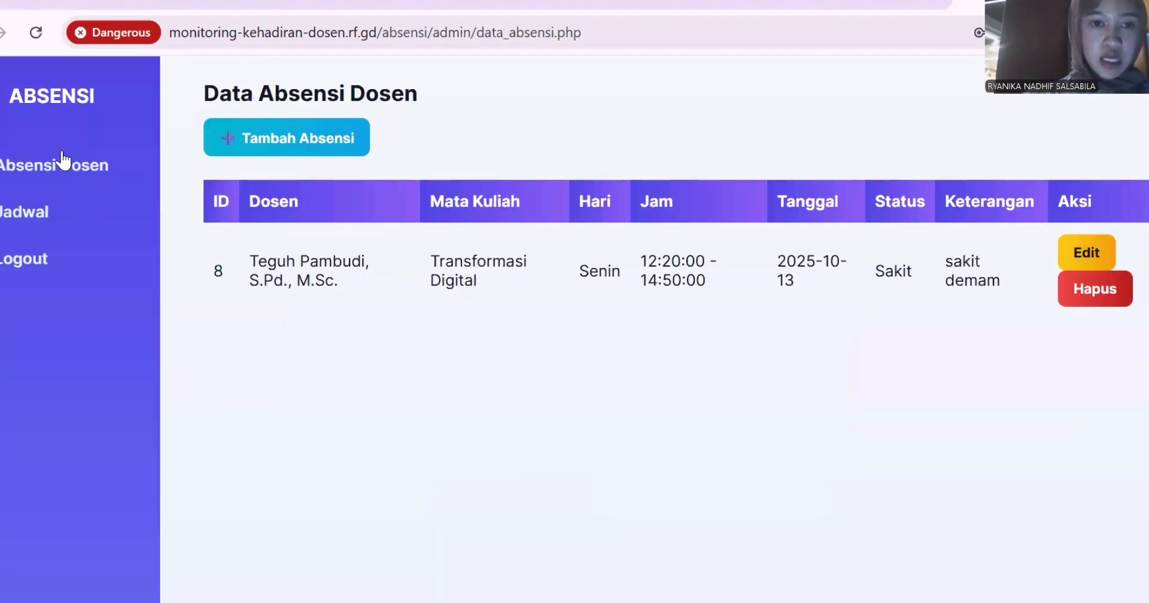
Check Data Absensi Dosen and the three-entry Data Jadwal Kuliah, then log out to an empty login form.
{"action": "left_click", "coordinate": [64, 162]}
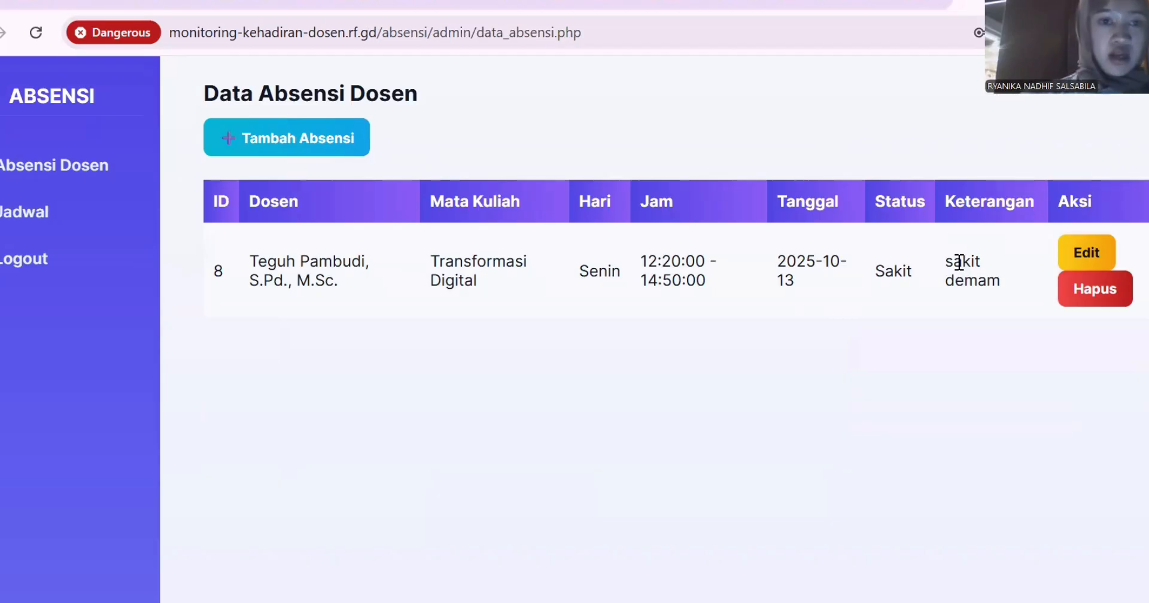
{"action": "left_click", "coordinate": [43, 213]}
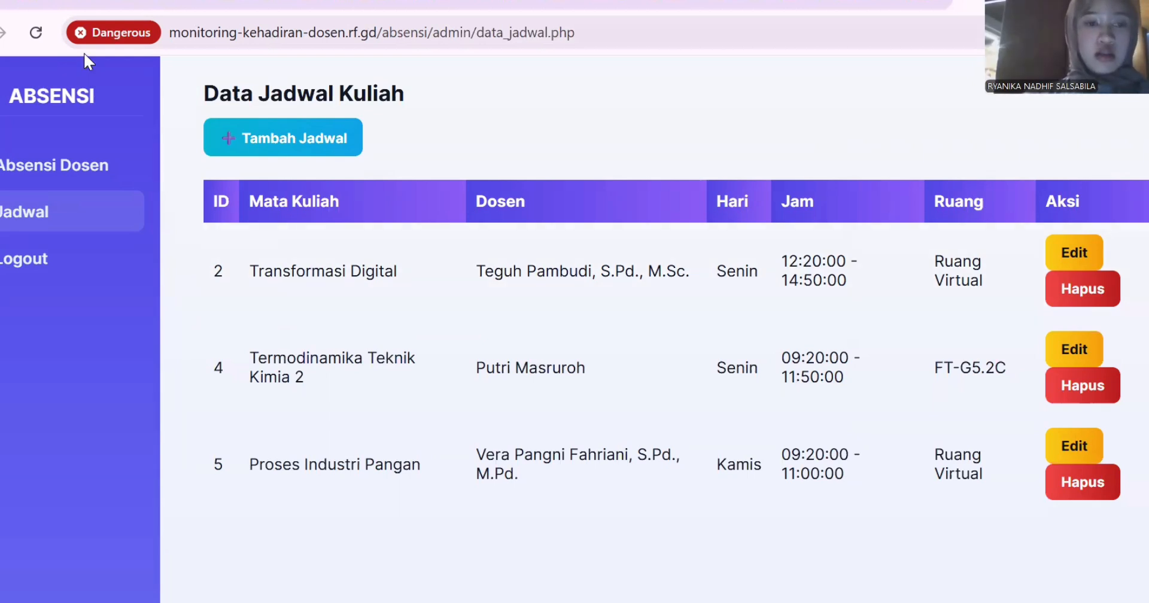
{"action": "left_click", "coordinate": [103, 267]}
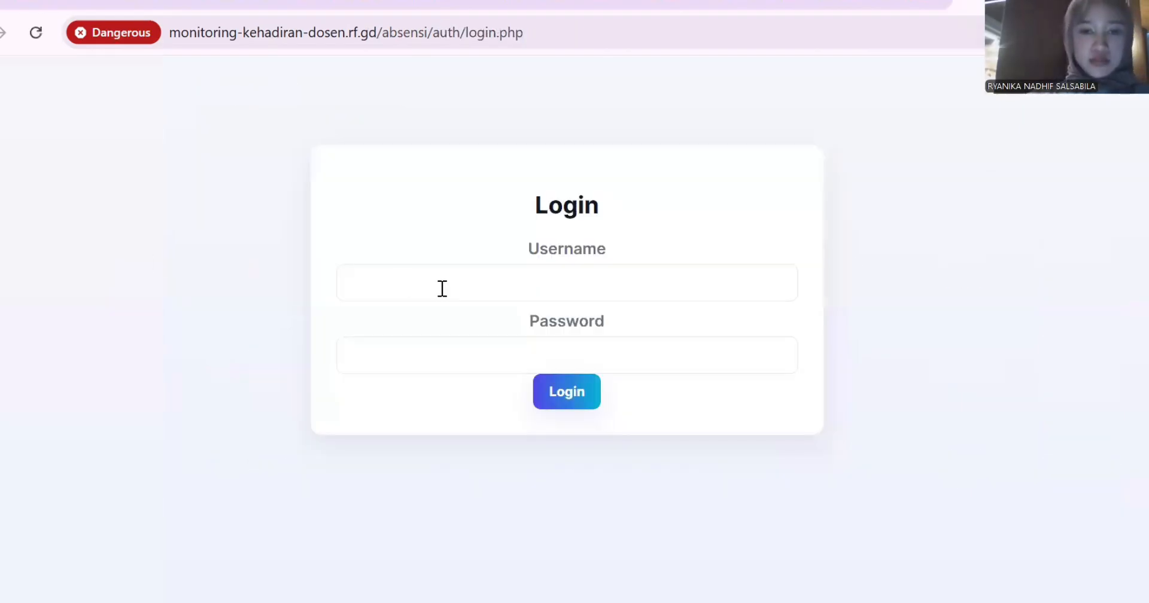
{"action": "left_click", "coordinate": [442, 289]}
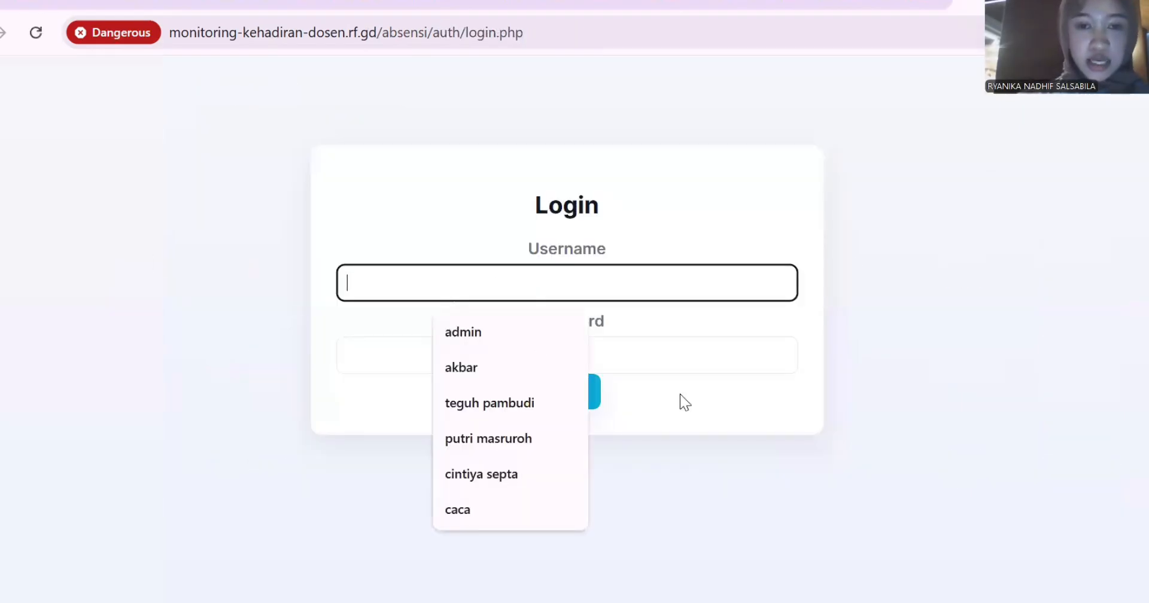
{"action": "left_click", "coordinate": [736, 495]}
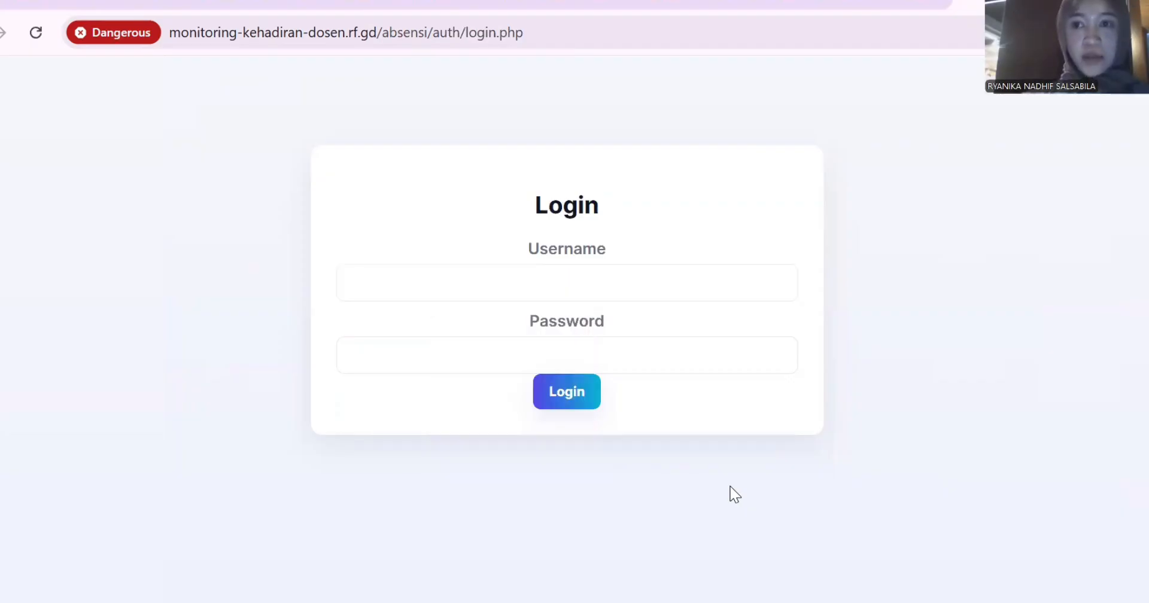